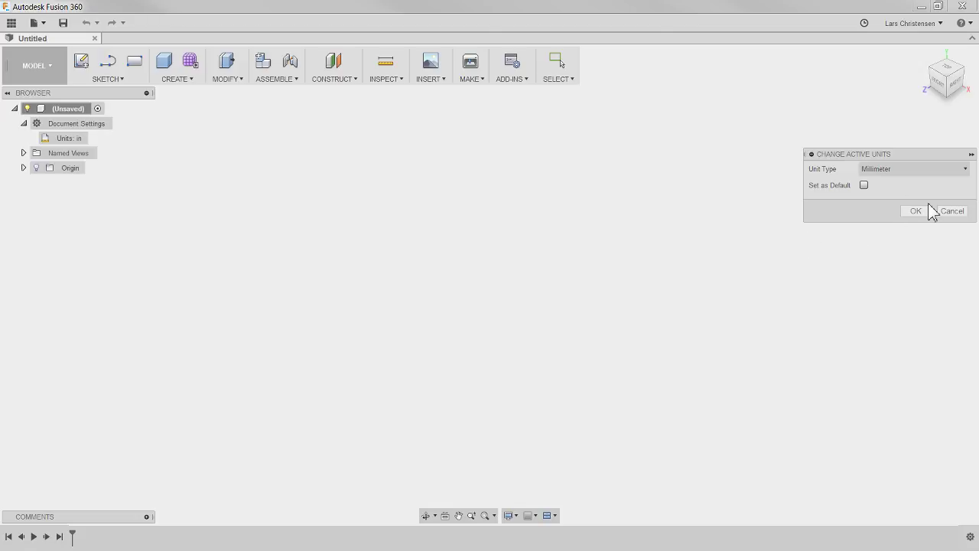
Change the document units to millimetres and start a new sketch on the front plane.
click(922, 211)
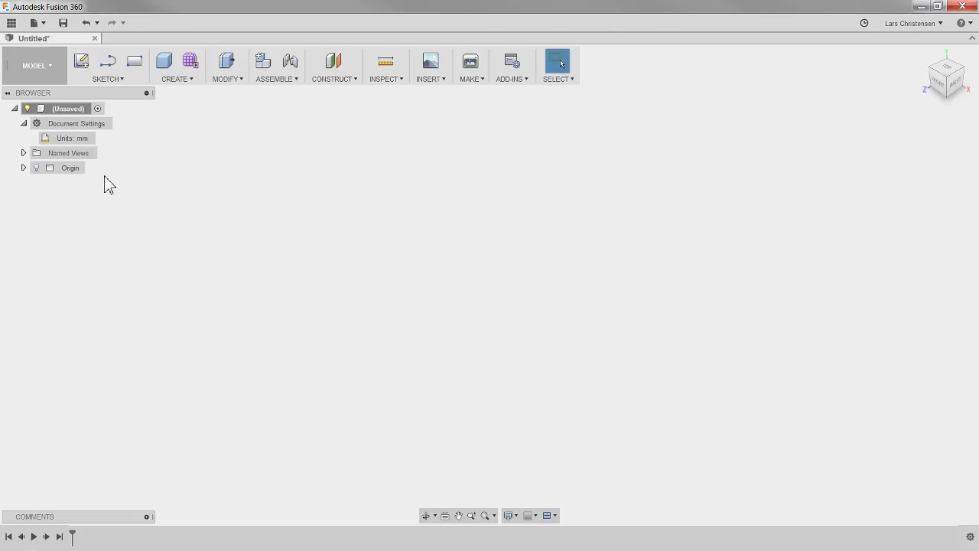
click(82, 61)
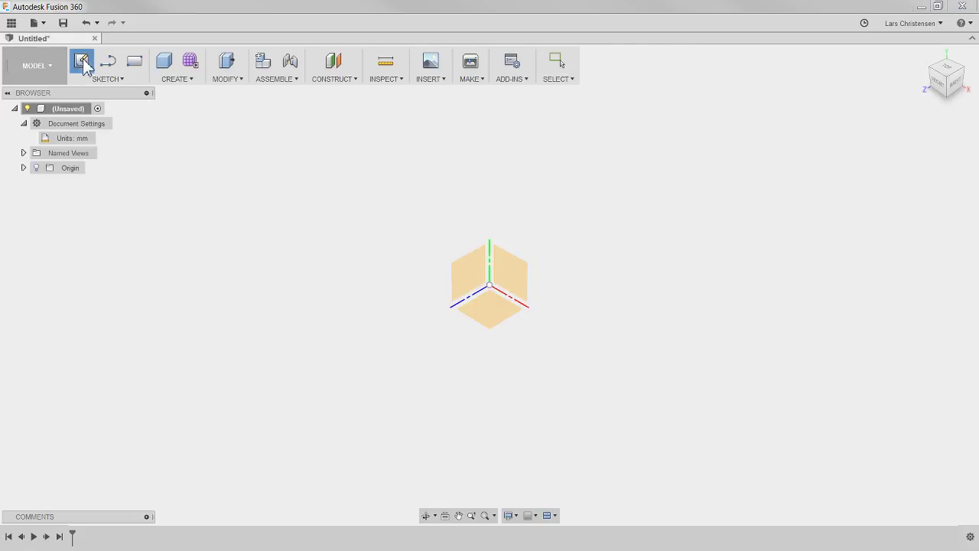
click(519, 280)
scroll(528, 298, up, 2)
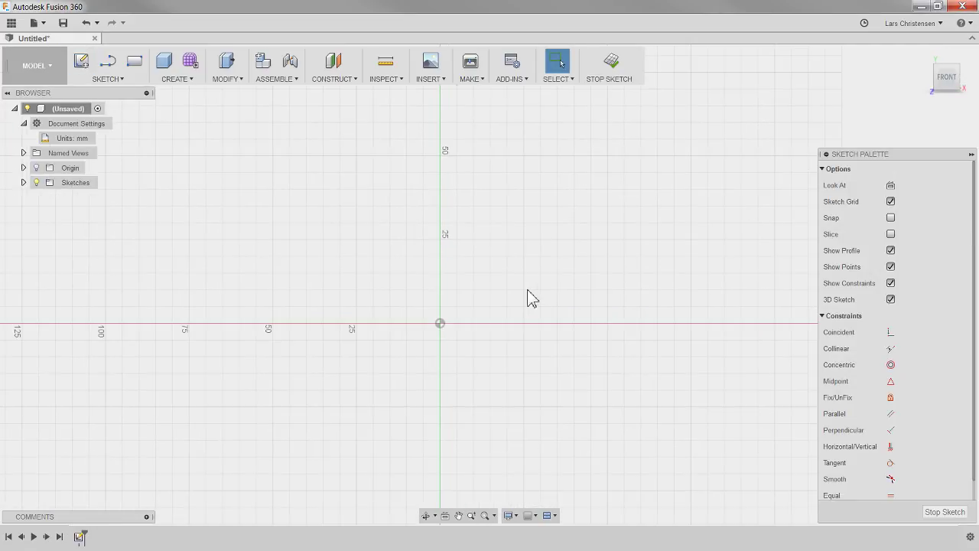
Draw a 75 mm line from the origin along the positive X axis.
key(l)
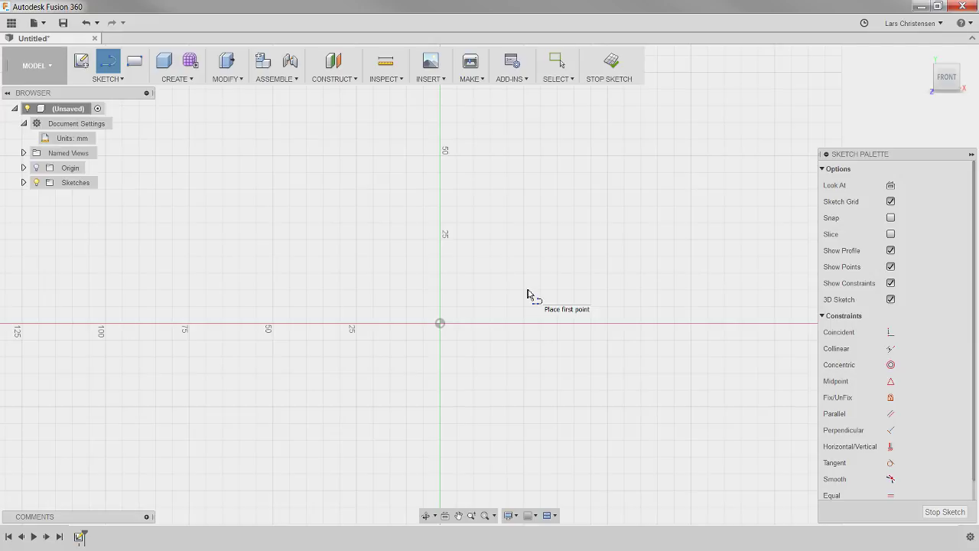
click(441, 323)
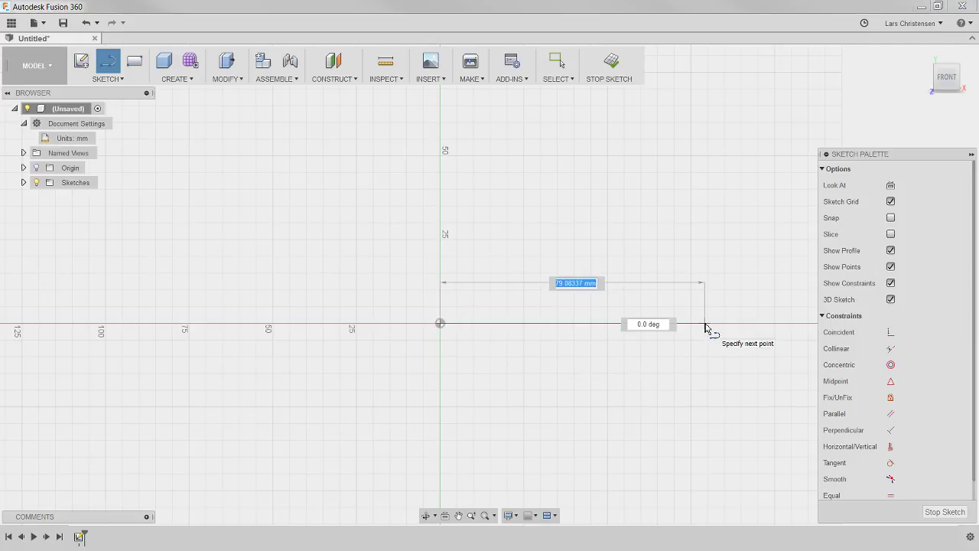
text(75)
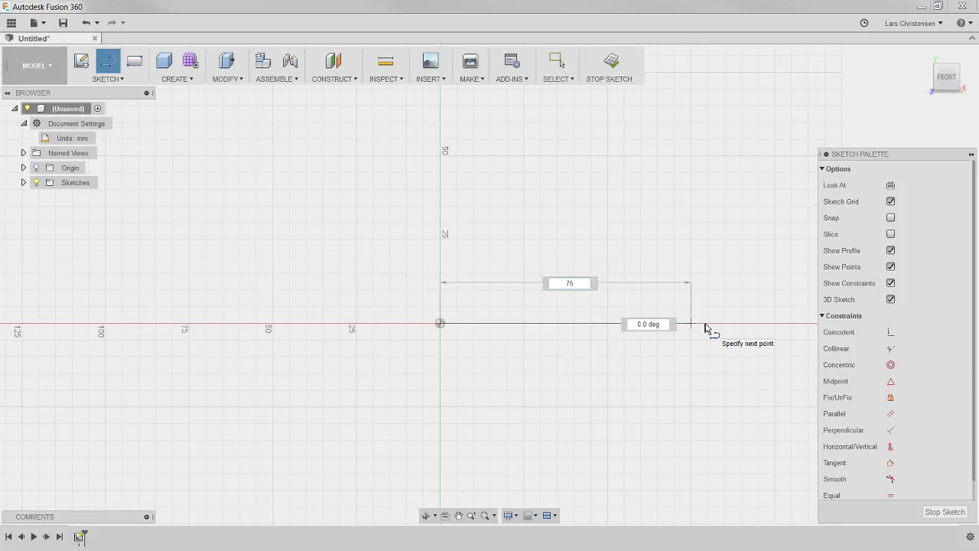
key(Return)
key(Escape)
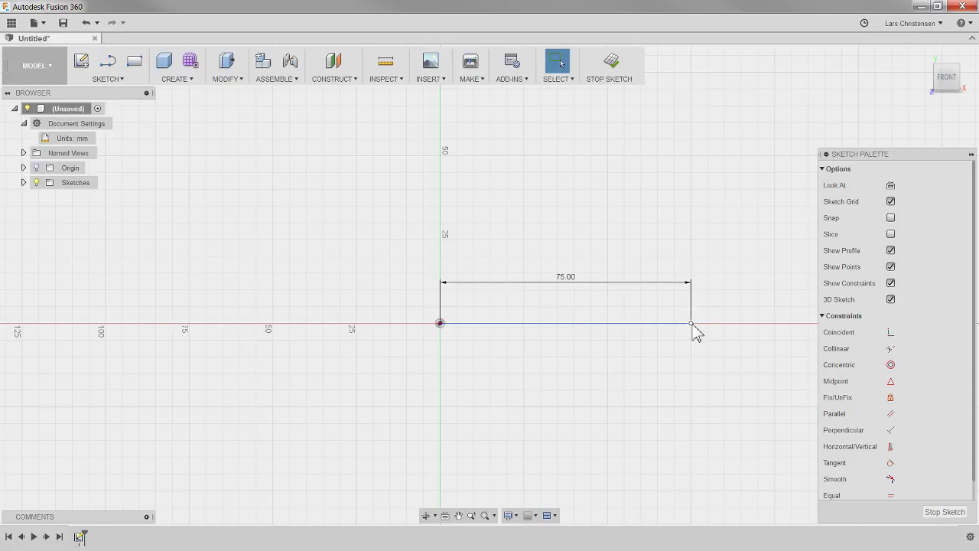
Test the line's freedom by moving its outer endpoint slightly, and apply a horizontal constraint to the line.
mouse_move(692, 324)
mouse_down()
mouse_move(691, 371)
mouse_move(699, 329)
mouse_move(691, 335)
mouse_up()
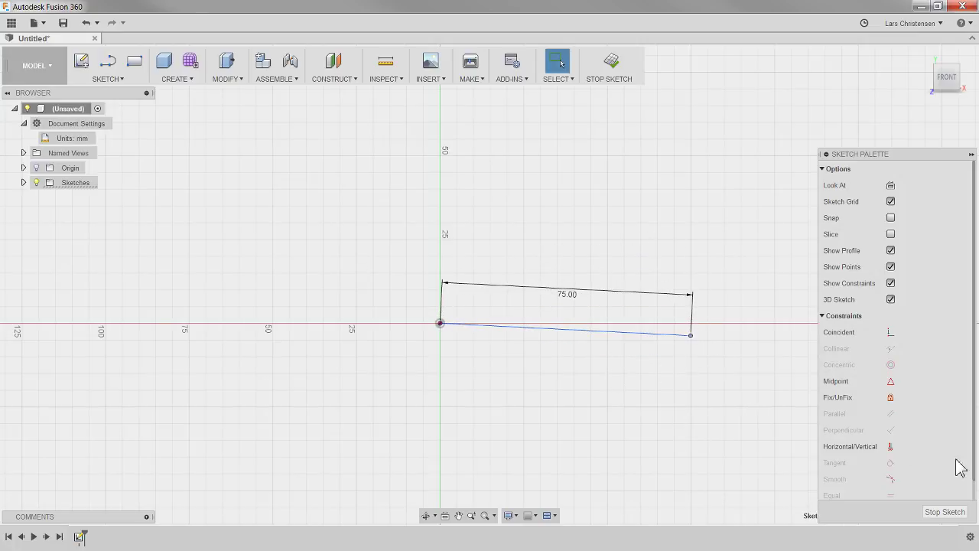
click(651, 431)
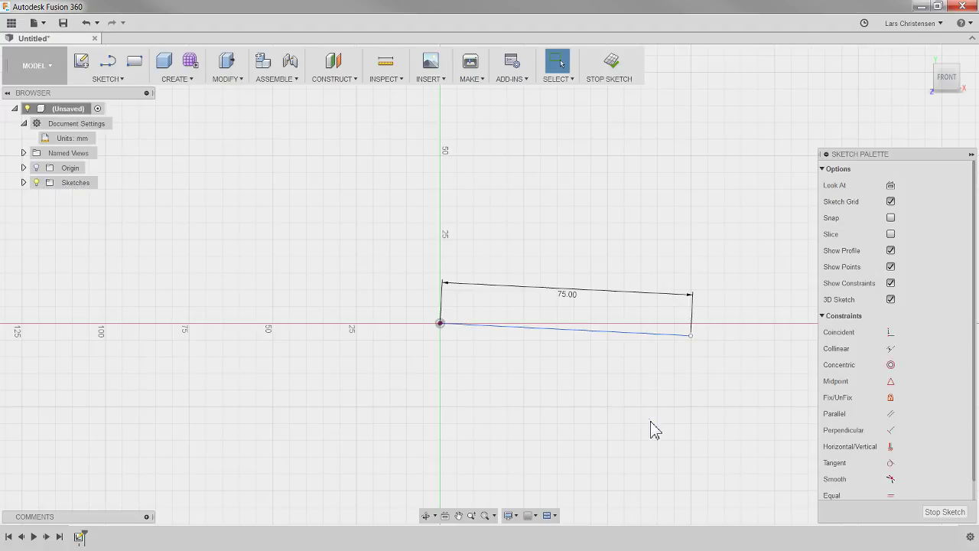
click(891, 446)
click(569, 333)
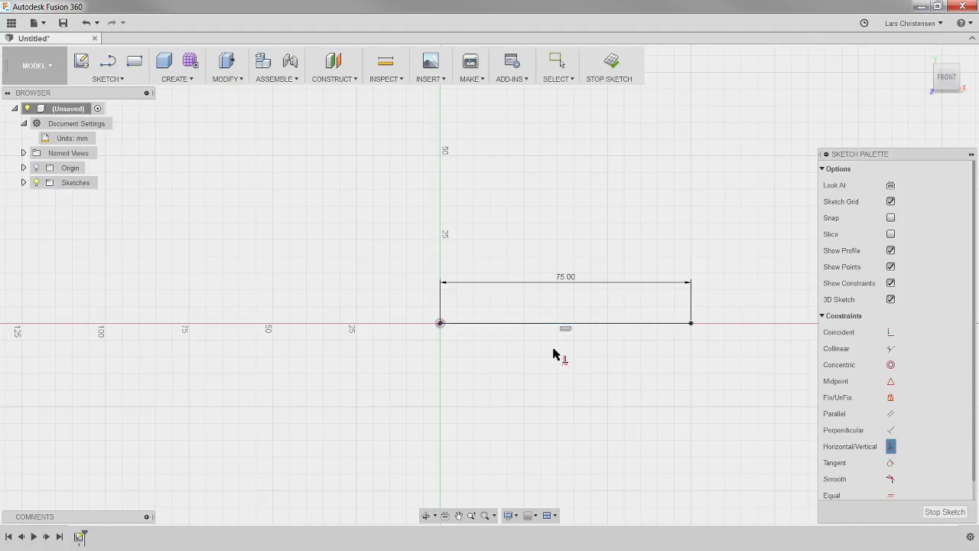
Draw a second 75 mm line from the origin, rising steeply at about 74° to the horizontal line.
key(l)
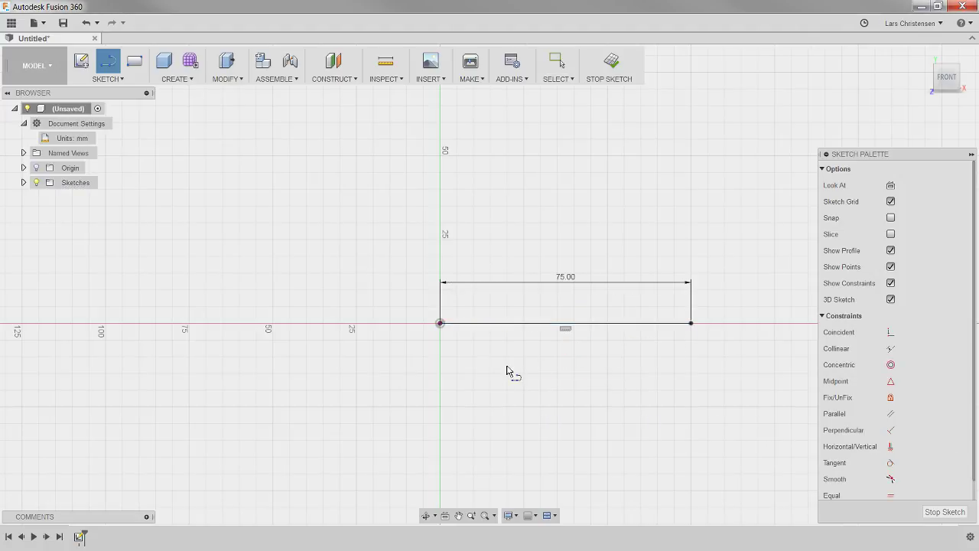
click(440, 323)
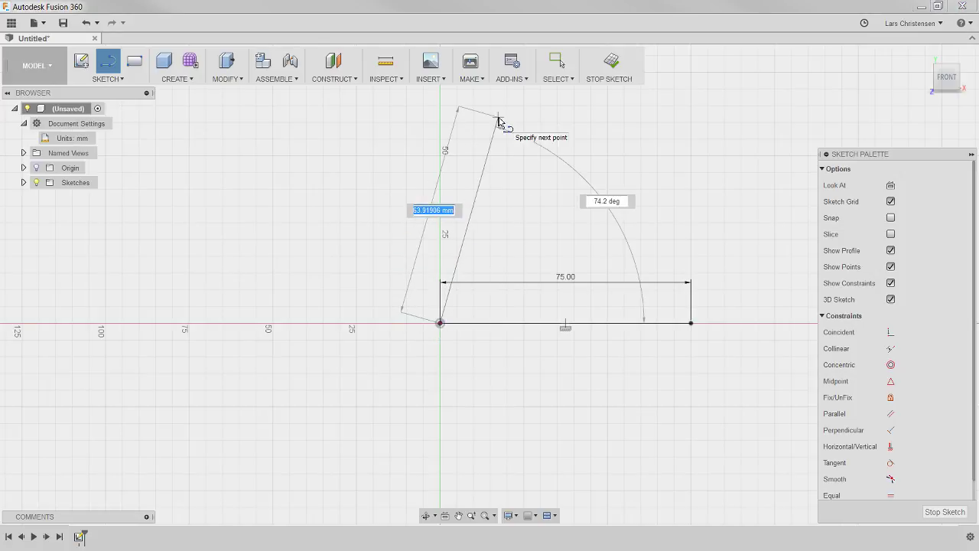
text(75)
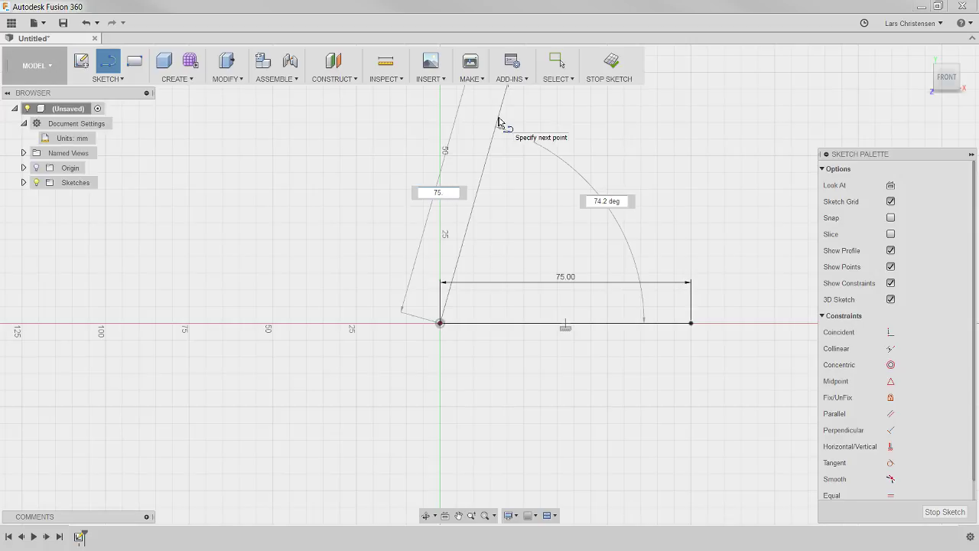
key(Return)
key(Escape)
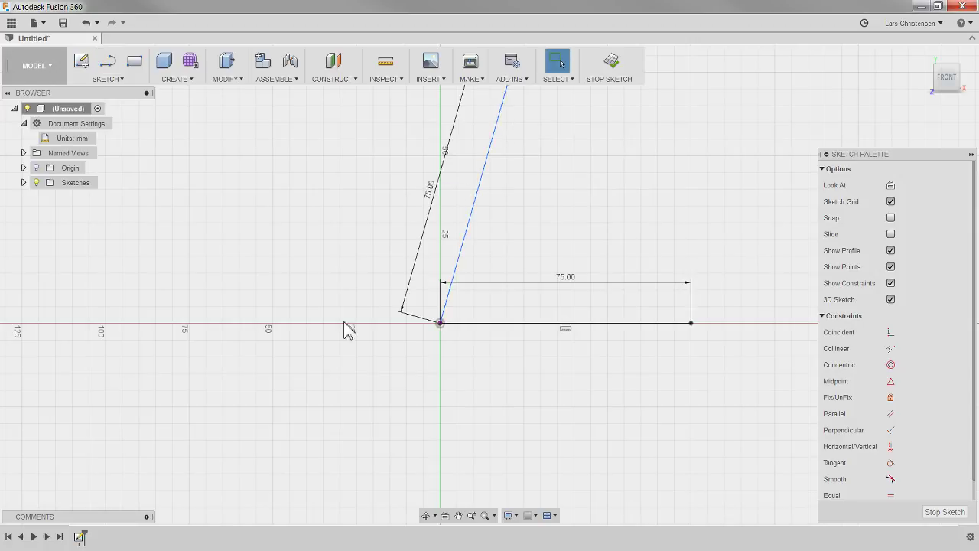
Add an angular dimension of 90° between the slanted line and the horizontal line.
scroll(317, 371, down, 2)
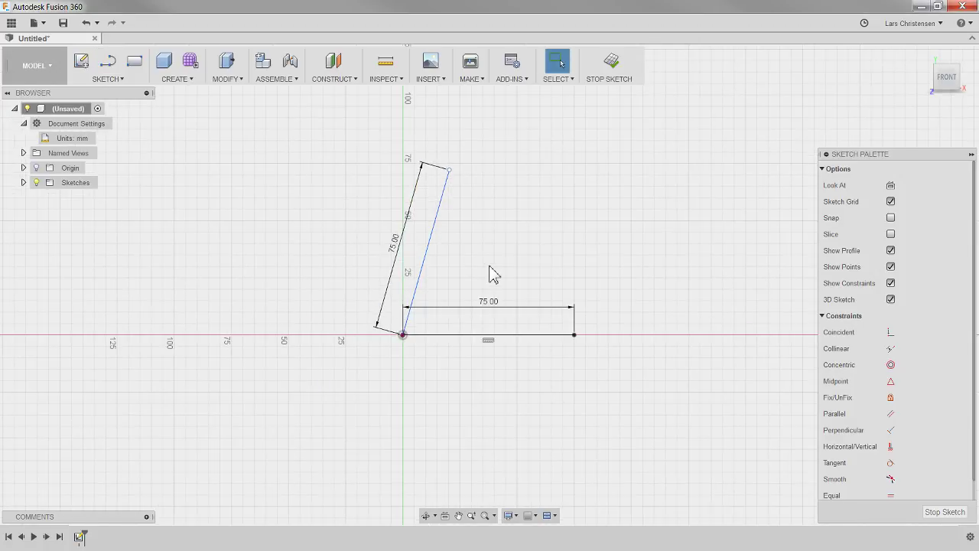
key(d)
click(429, 245)
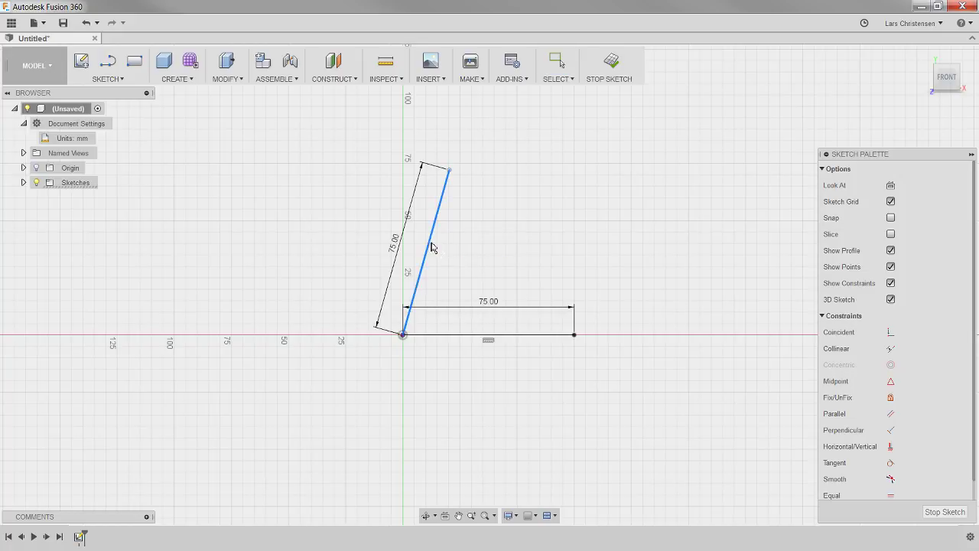
click(477, 336)
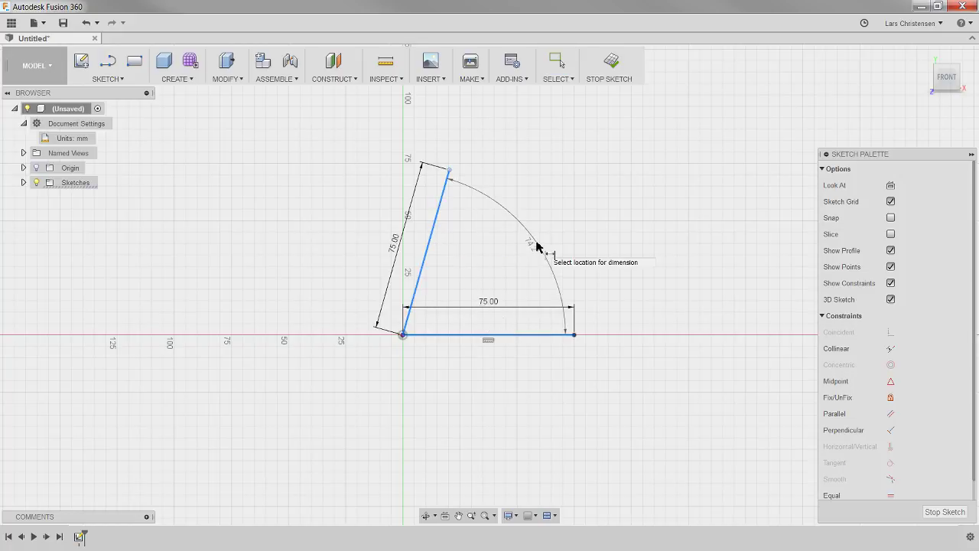
click(562, 178)
text(90)
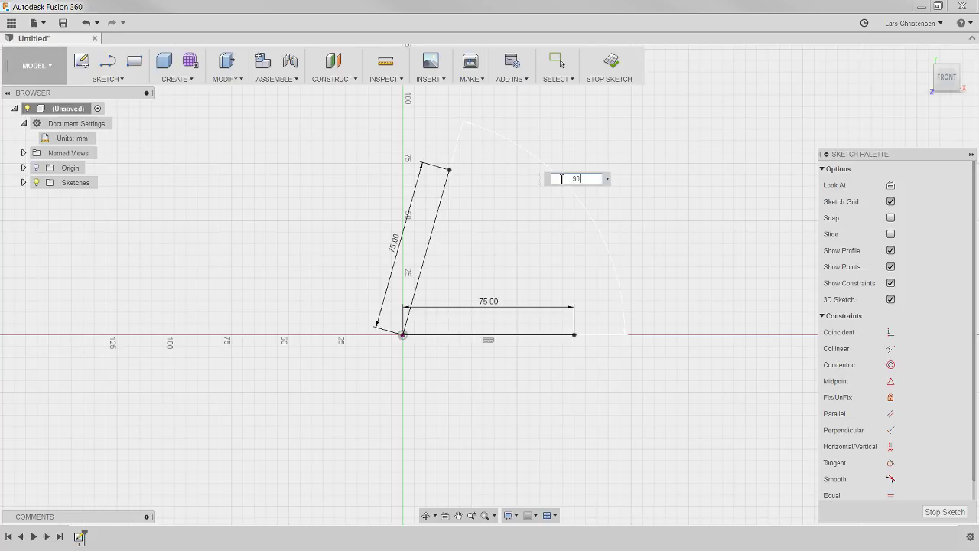
key(Return)
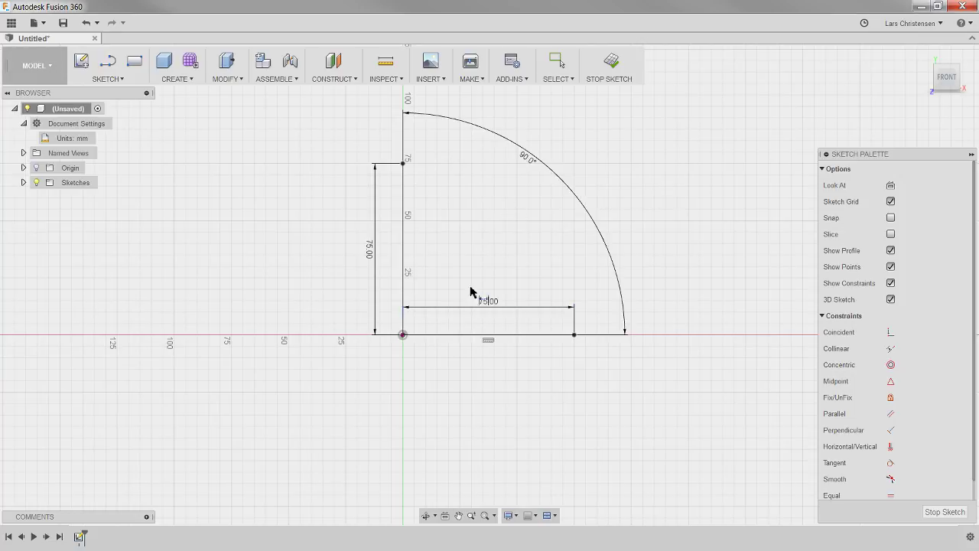
key(Escape)
Move both length dimensions outside the L-shaped profile and bring the 90° dimension closer to its corner.
drag(500, 314, 490, 359)
drag(372, 251, 357, 260)
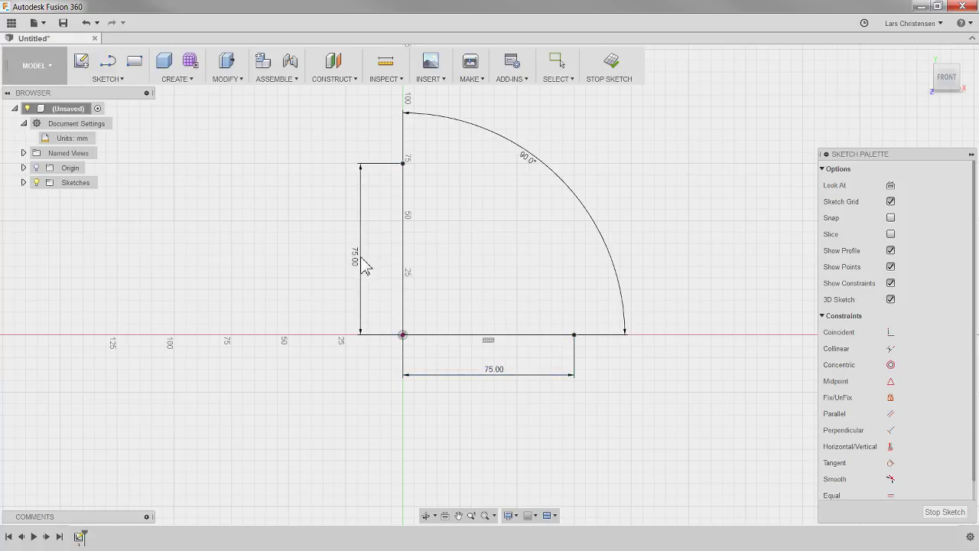
drag(538, 163, 463, 295)
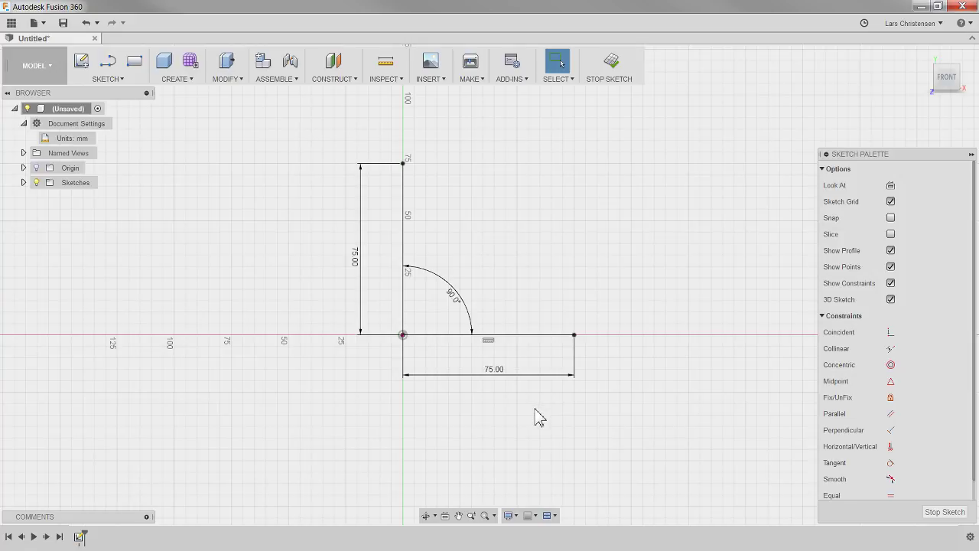
Finish the sketch and turn on the display of its dimensions in the 3D model.
click(945, 512)
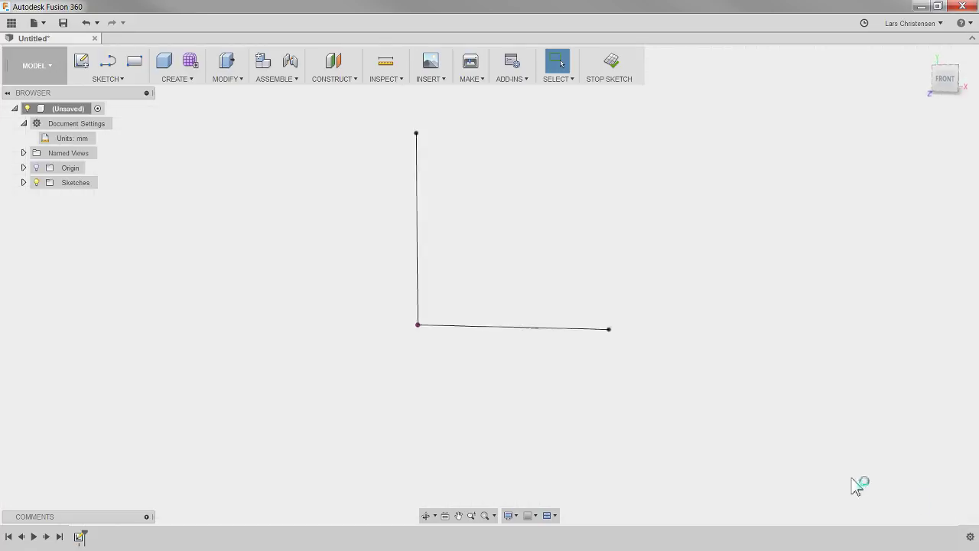
click(24, 183)
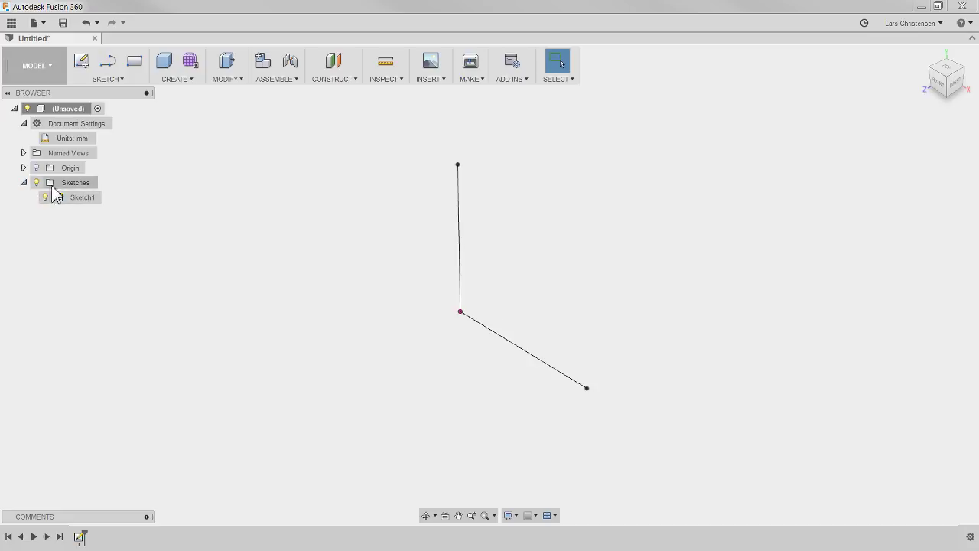
right_click(74, 200)
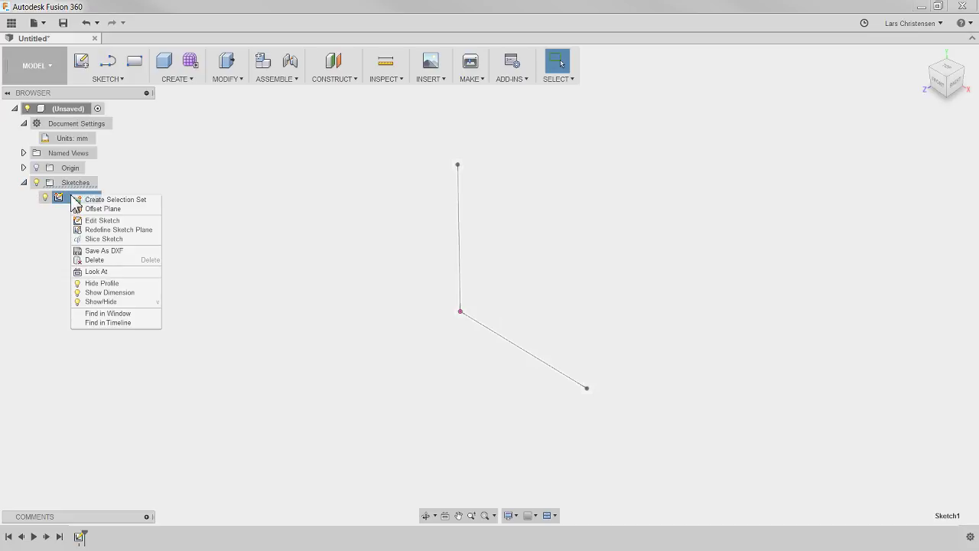
click(110, 292)
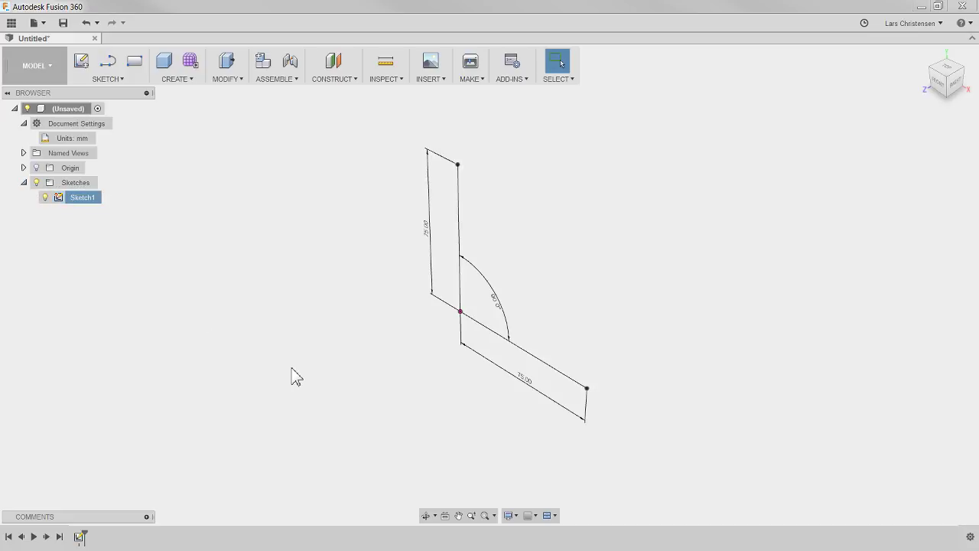
mouse_move(291, 368)
shift+middle_down()
mouse_move(358, 376)
mouse_move(299, 362)
mouse_move(302, 371)
shift+middle_up()
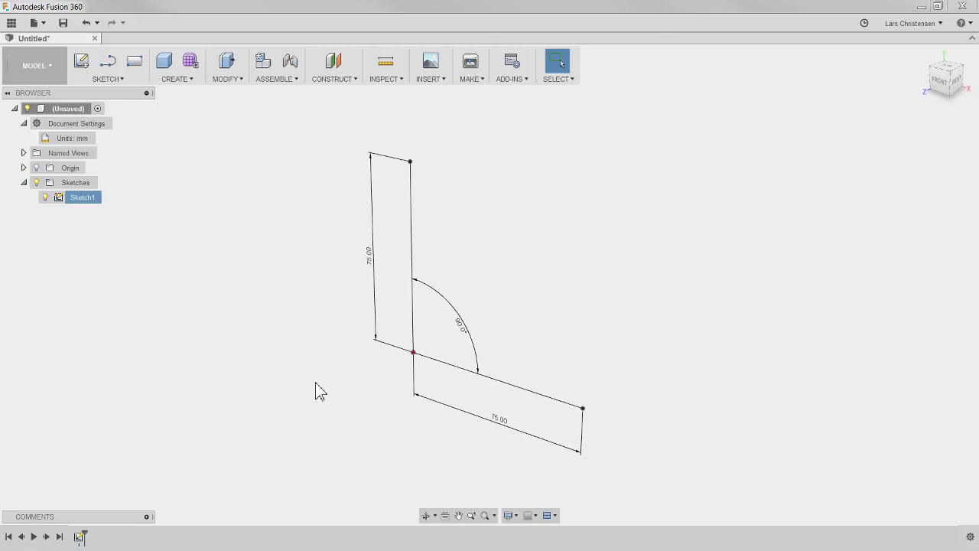
Switch to the Sheet Metal workspace and set up a Flange on the L-shaped sketch lines with a distance of -75 mm.
click(40, 64)
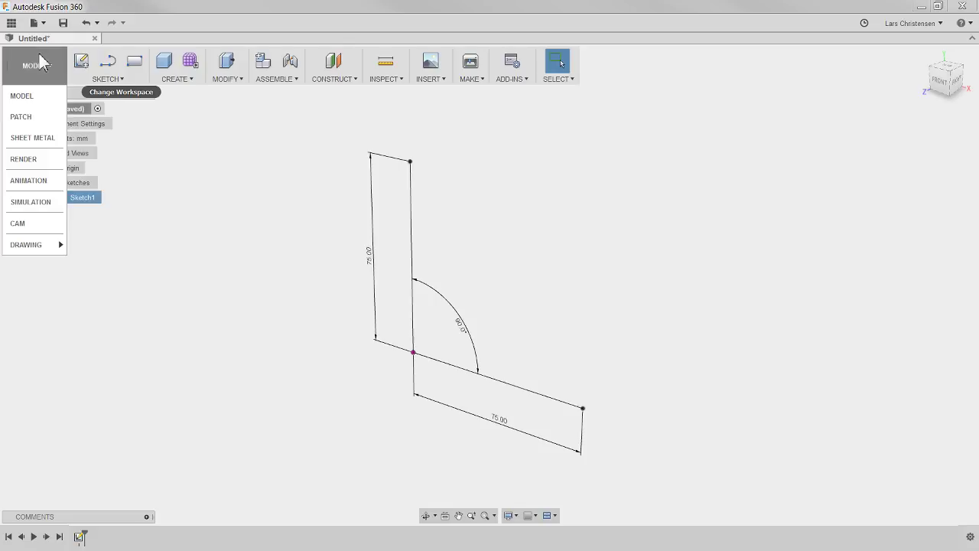
click(25, 138)
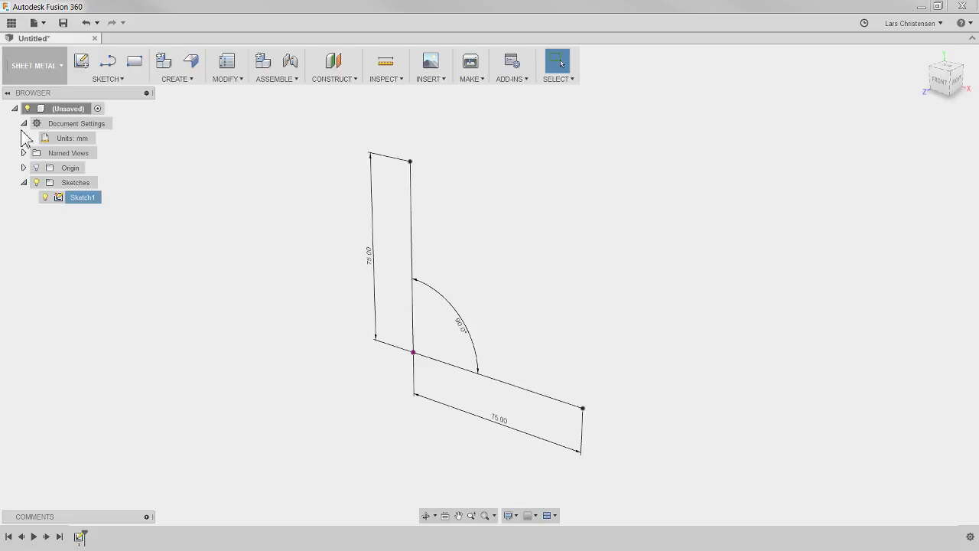
click(193, 66)
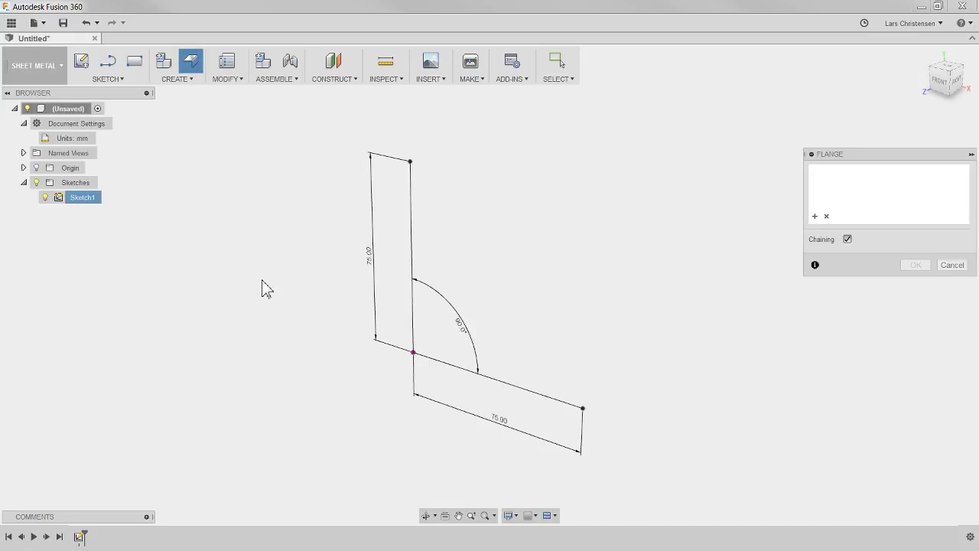
click(440, 361)
click(414, 236)
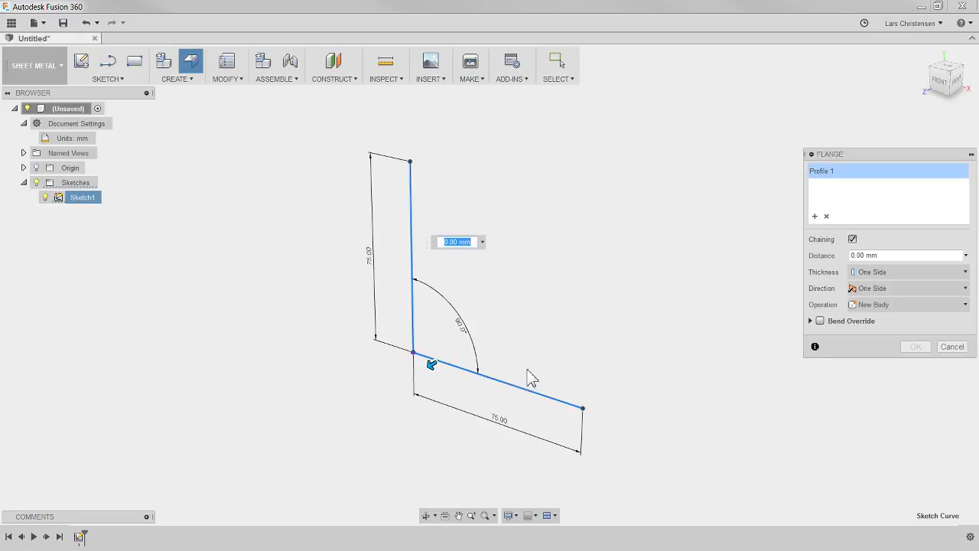
drag(430, 365, 619, 301)
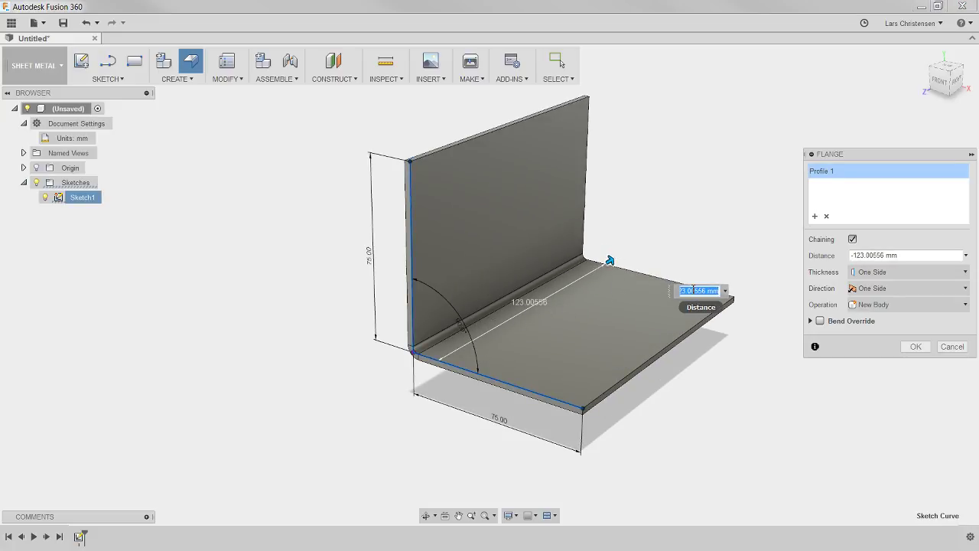
text(75.)
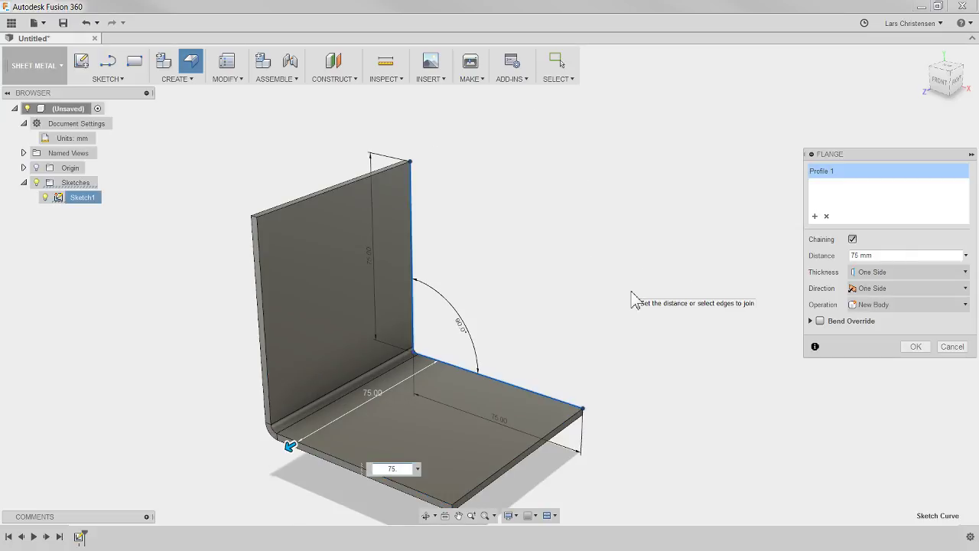
key(Home)
text(-)
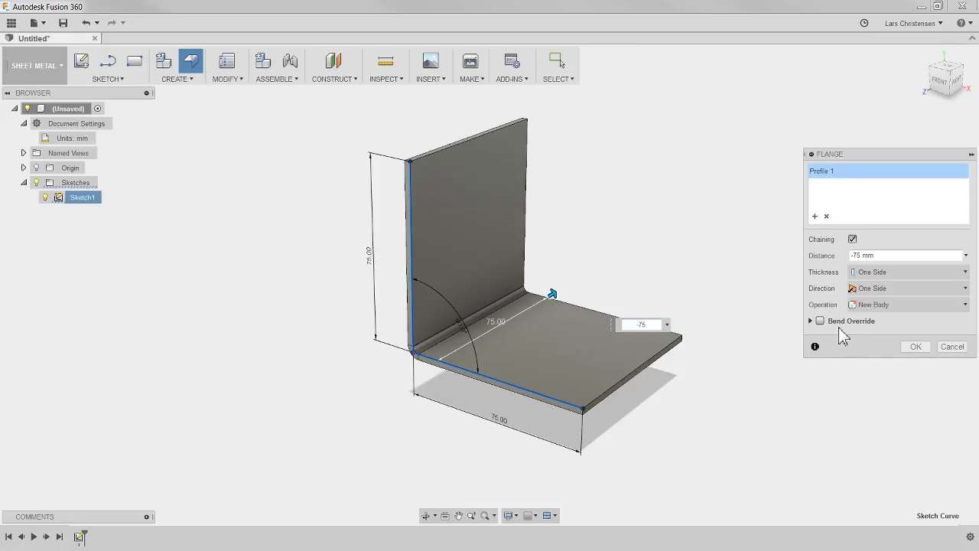
Set the flange thickness to Other Side so the material lies inside the L-shaped sketch, and complete the flange.
click(946, 81)
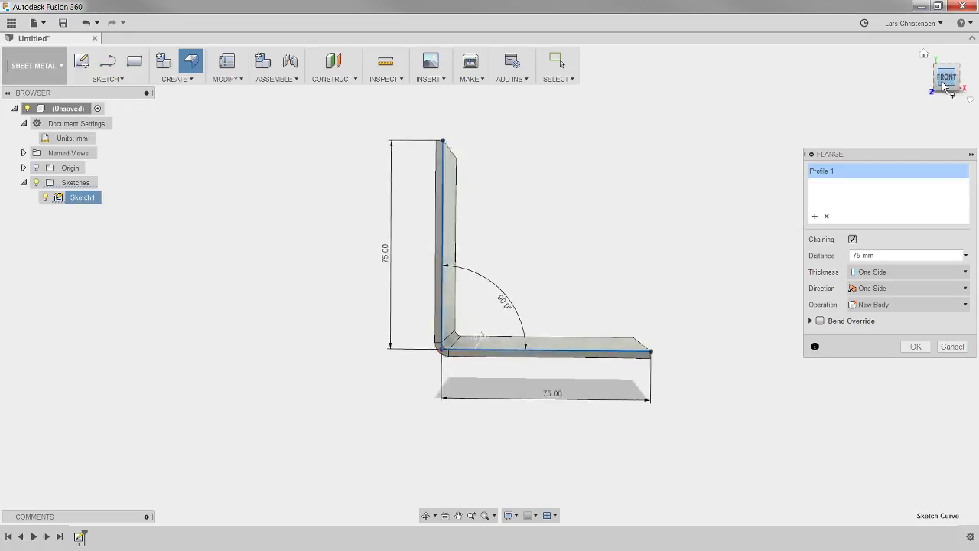
scroll(604, 274, up, 2)
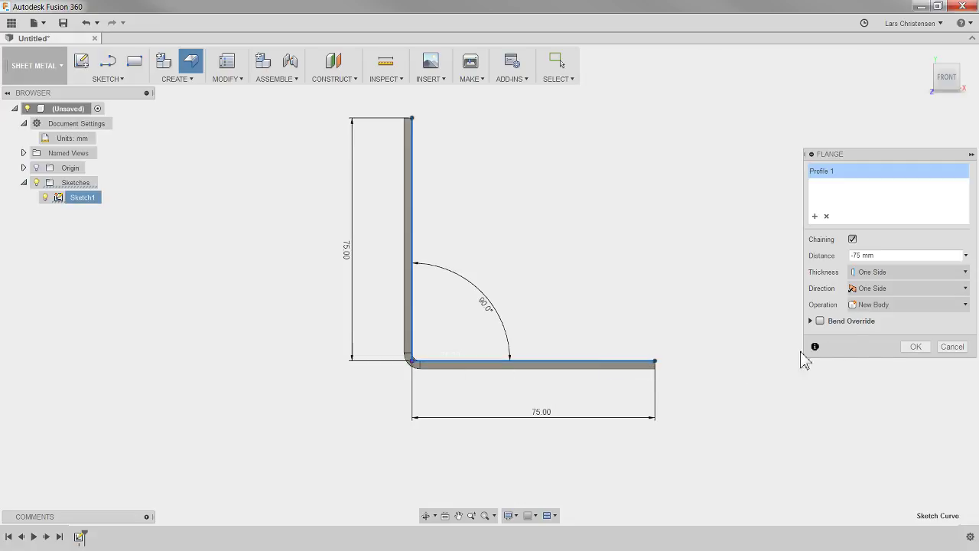
click(884, 273)
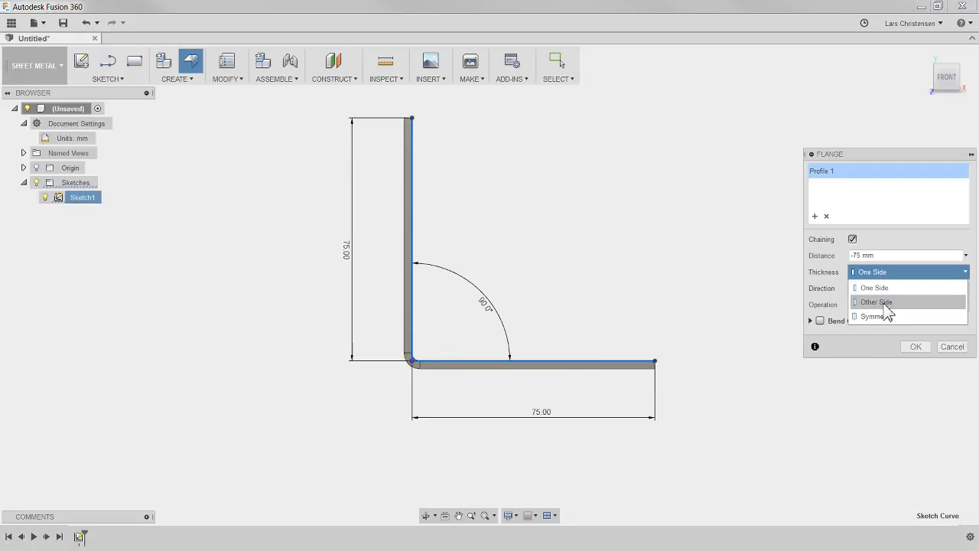
click(880, 303)
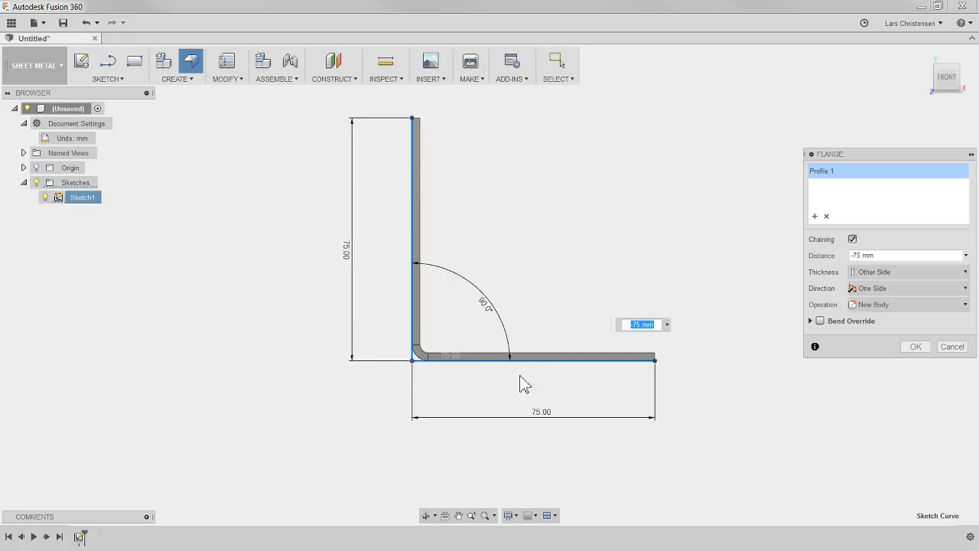
click(917, 347)
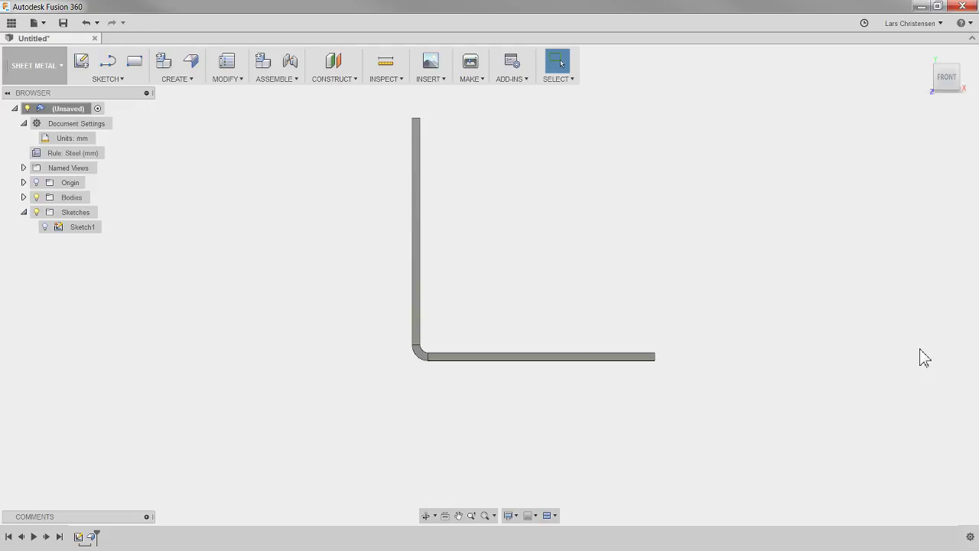
Examine the available library sheet metal rules and the thickness, K factor and gap settings of the design's Steel (mm) rule.
shift+middle_drag(522, 408, 561, 405)
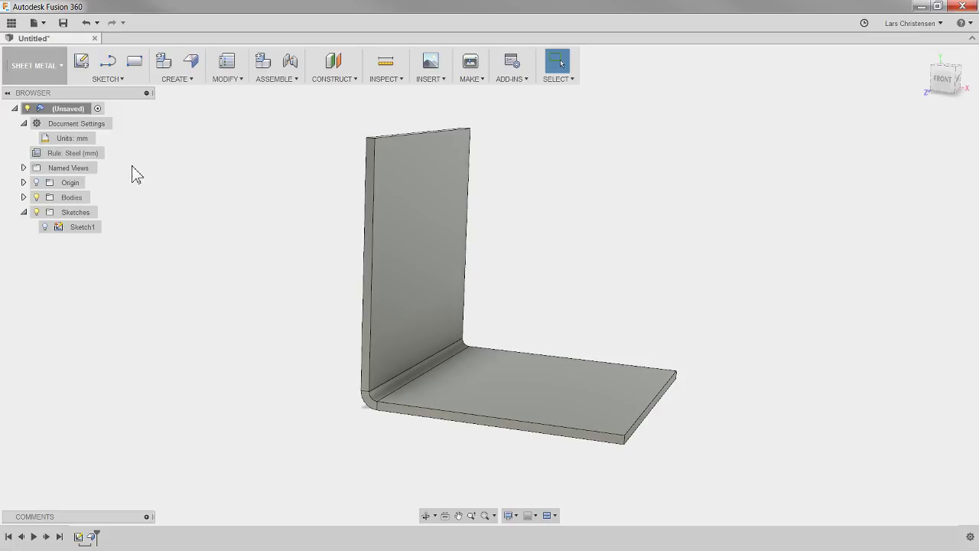
click(944, 78)
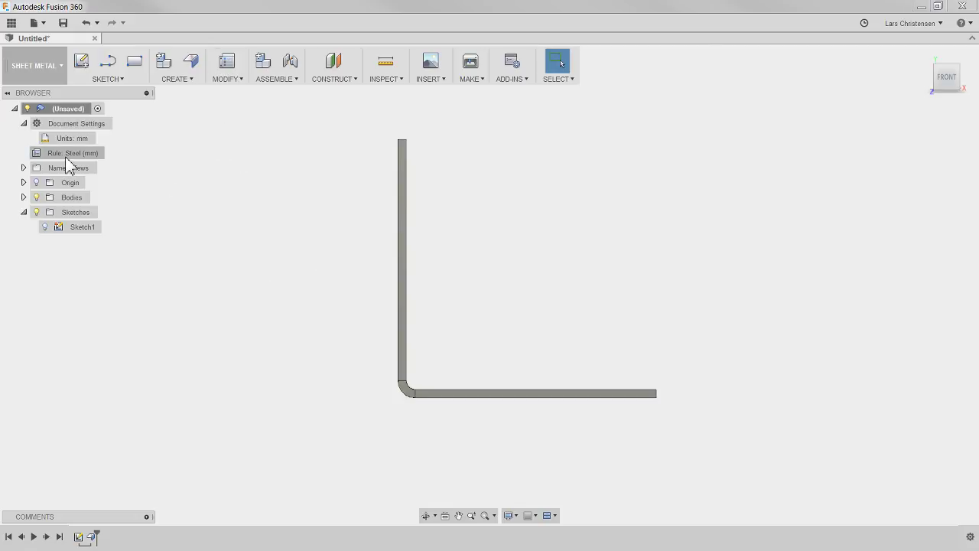
mouse_move(55, 157)
click(228, 64)
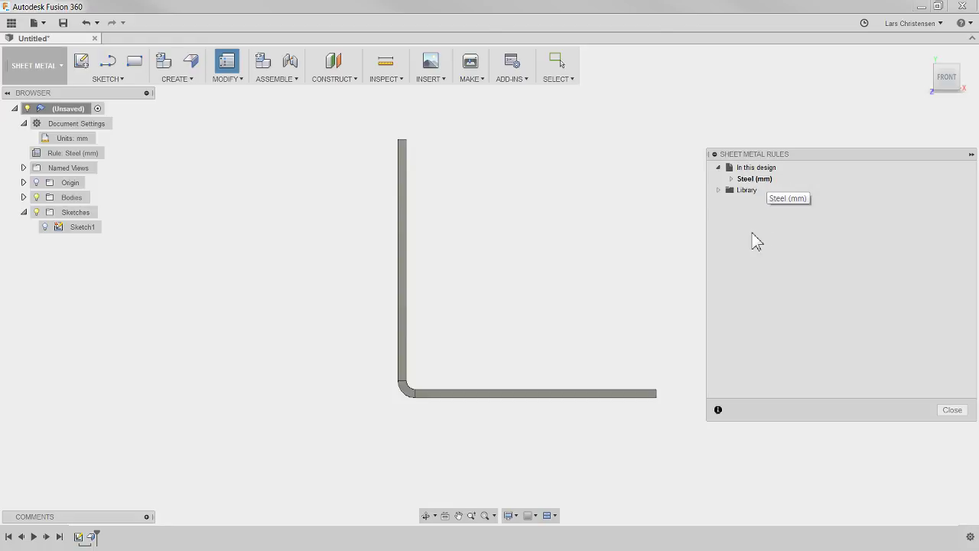
click(719, 190)
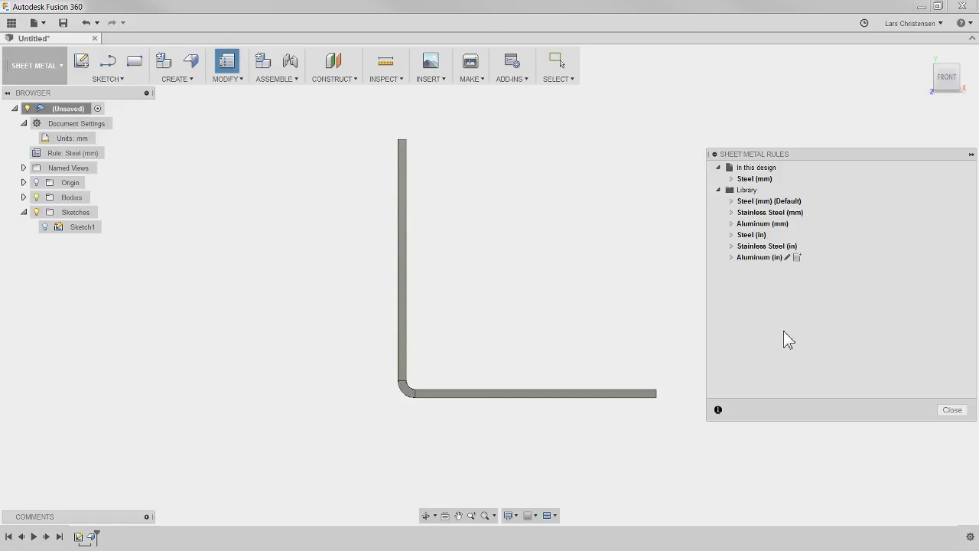
click(732, 179)
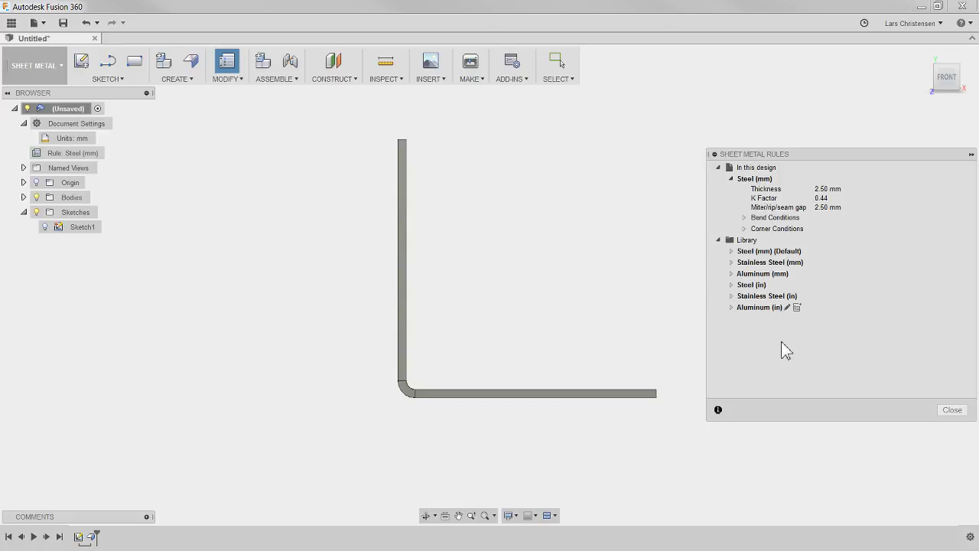
click(951, 411)
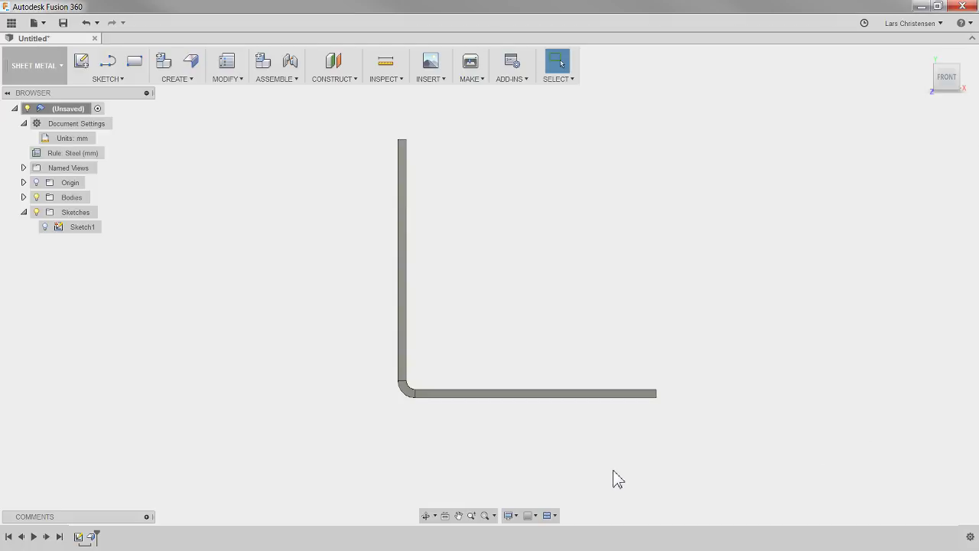
Show Sketch1 with its dimensions and inspect the bend at the corner against the sketch lines.
click(45, 227)
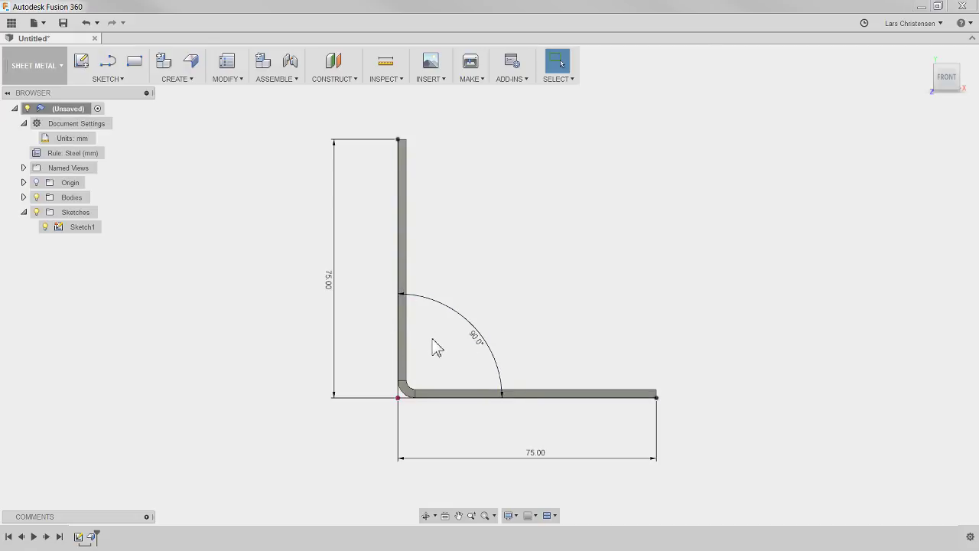
scroll(377, 370, up, 2)
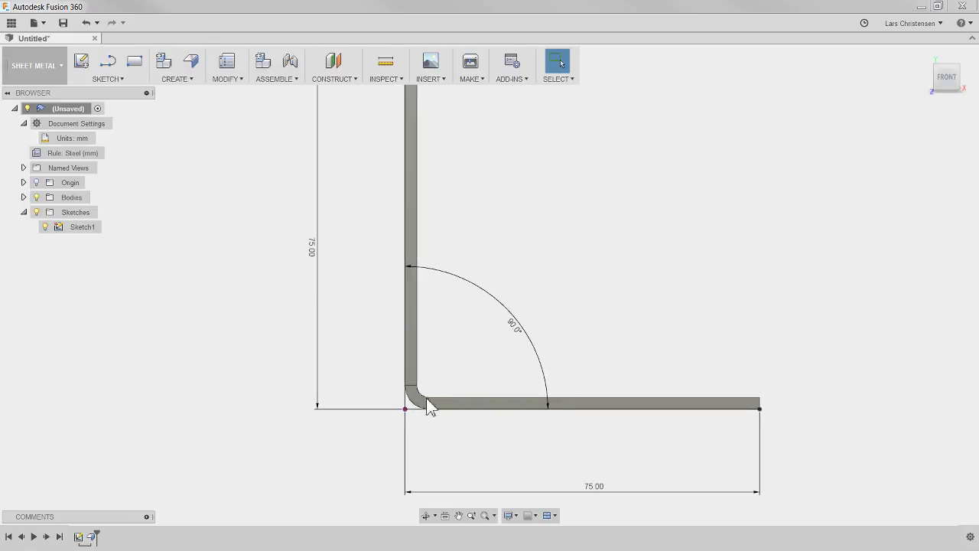
scroll(437, 436, up, 5)
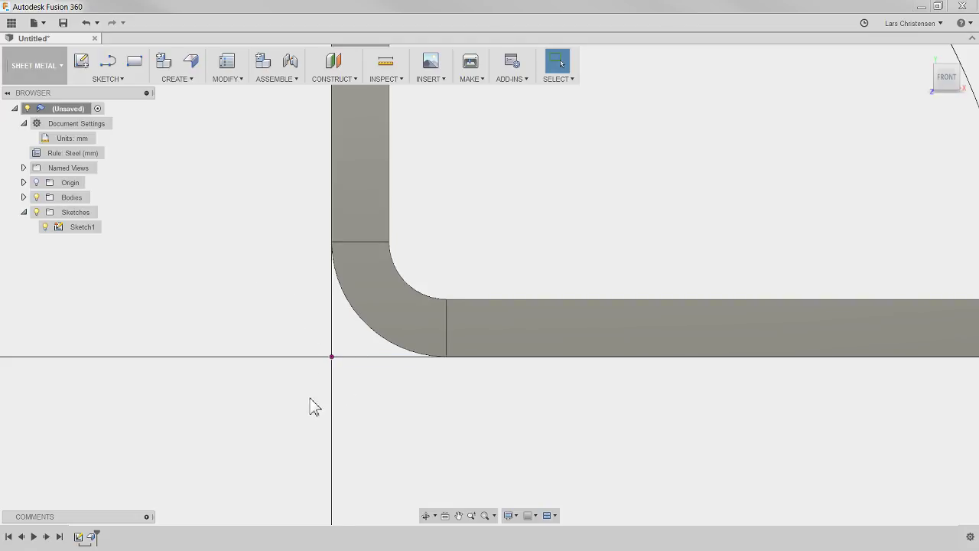
scroll(306, 404, down, 5)
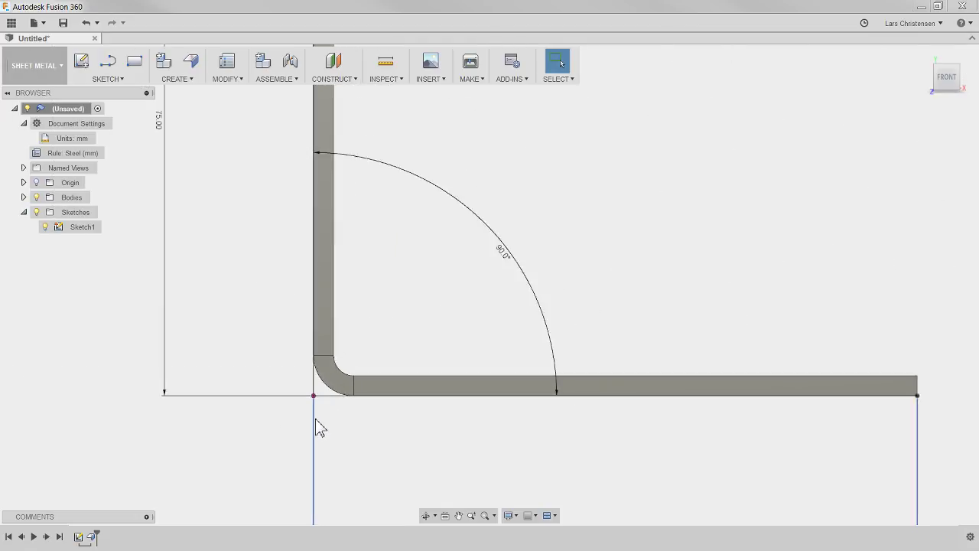
scroll(302, 350, down, 2)
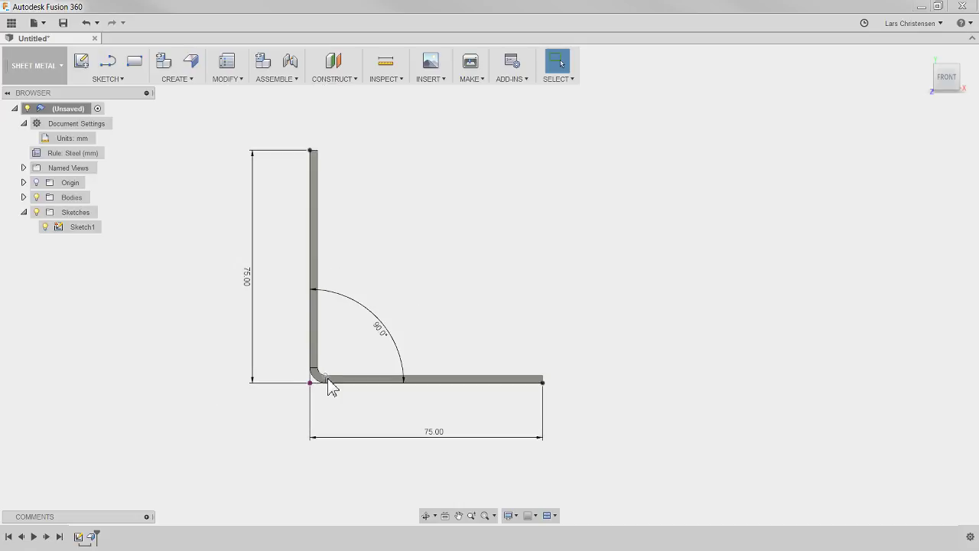
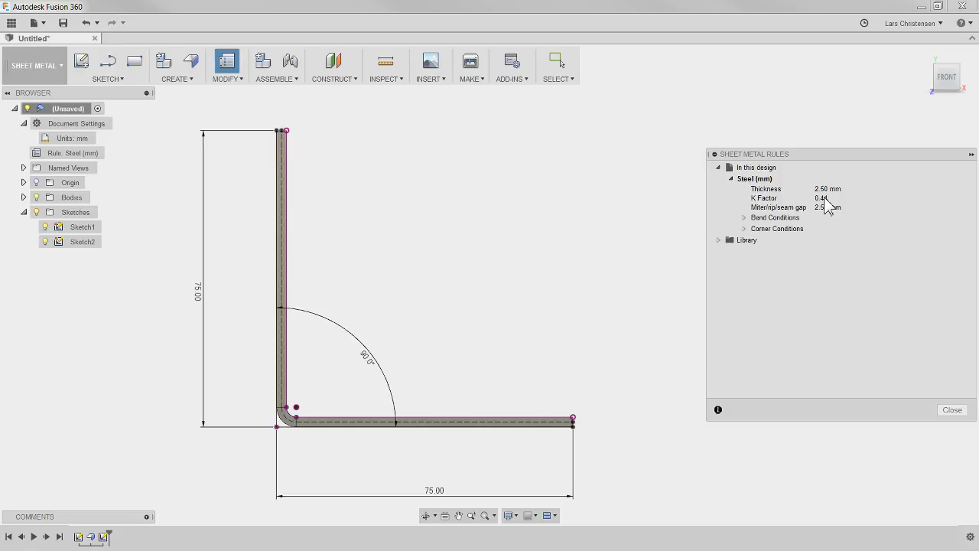
Close the sheet metal rules and create a flat pattern with the underside of the horizontal leg as the stationary face.
click(956, 410)
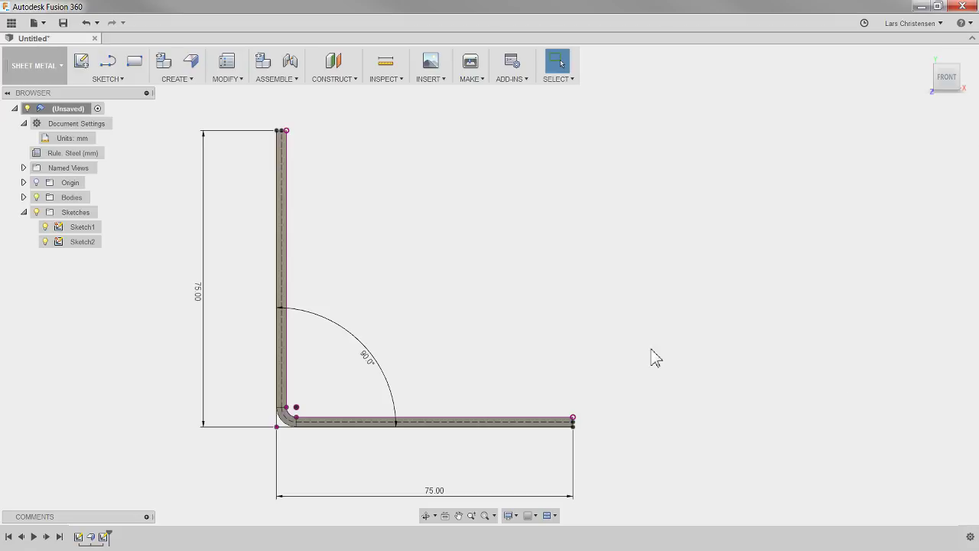
scroll(531, 283, down, 3)
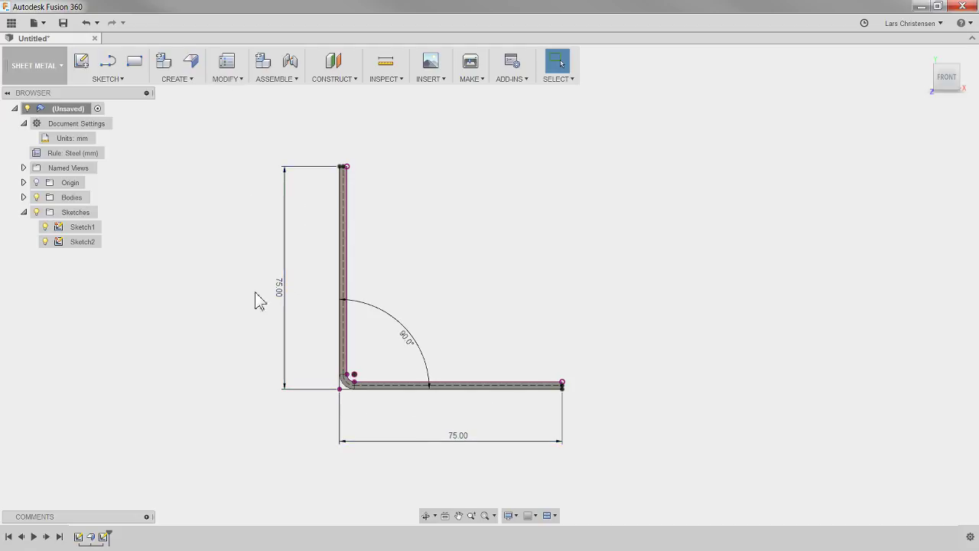
click(226, 79)
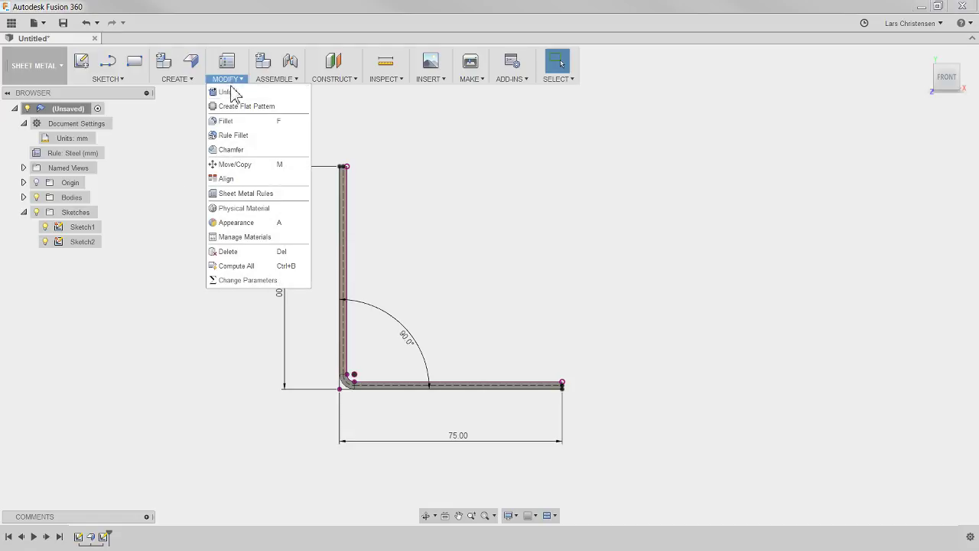
click(240, 107)
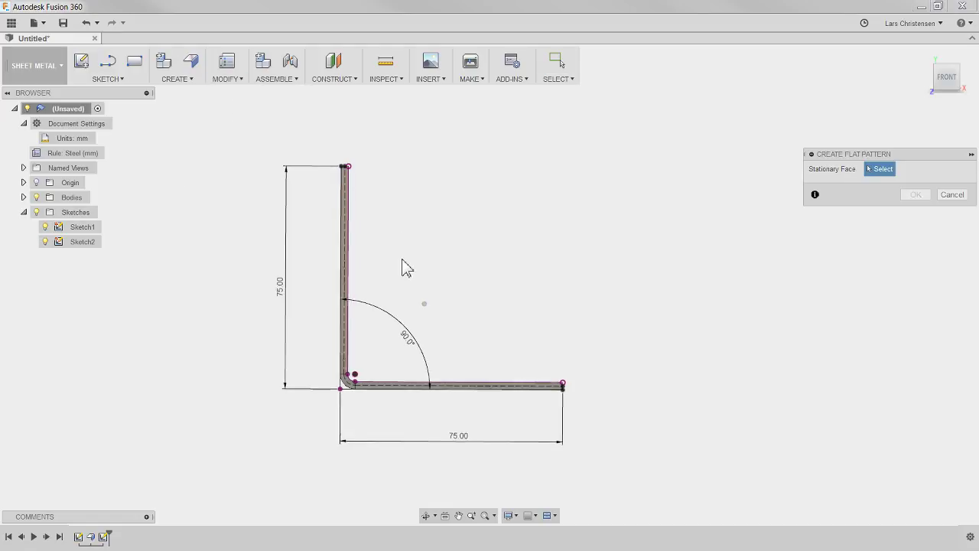
shift+middle_drag(400, 267, 417, 418)
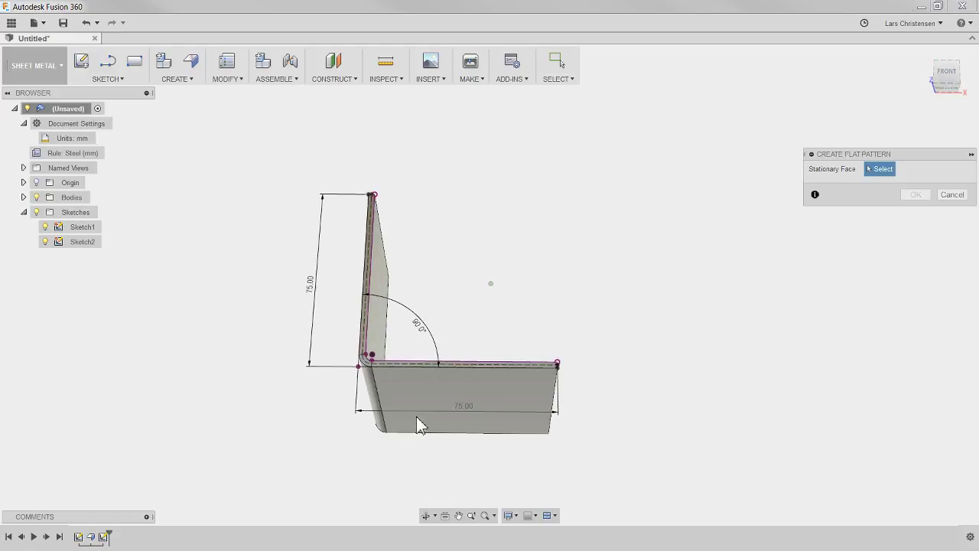
click(463, 396)
click(916, 196)
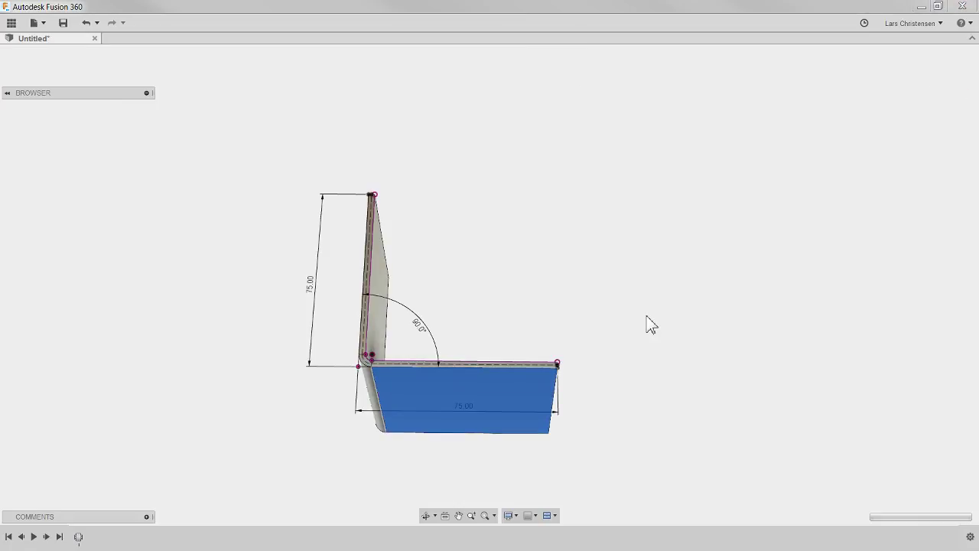
scroll(535, 430, down, 1)
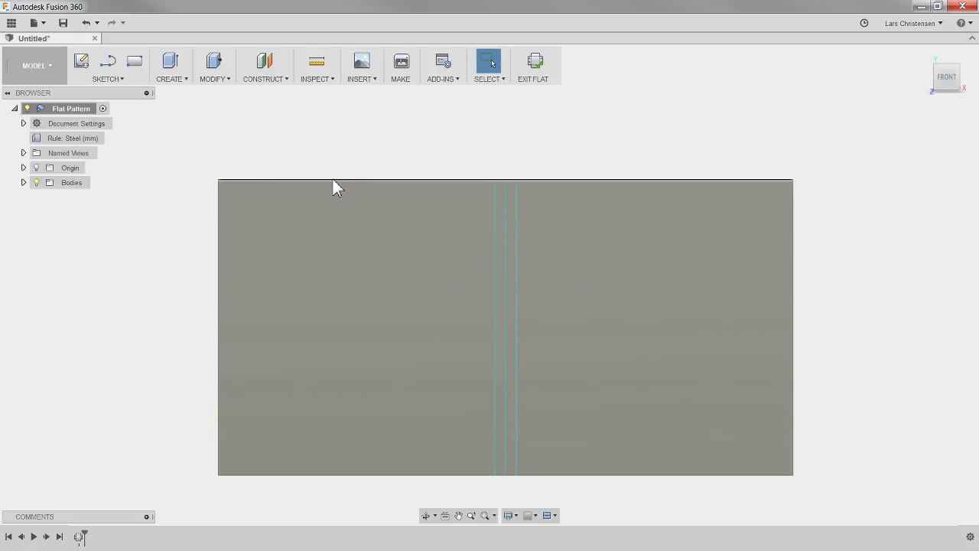
Set the flat pattern's units to Millimeter and check the length of its long upper edge.
click(332, 180)
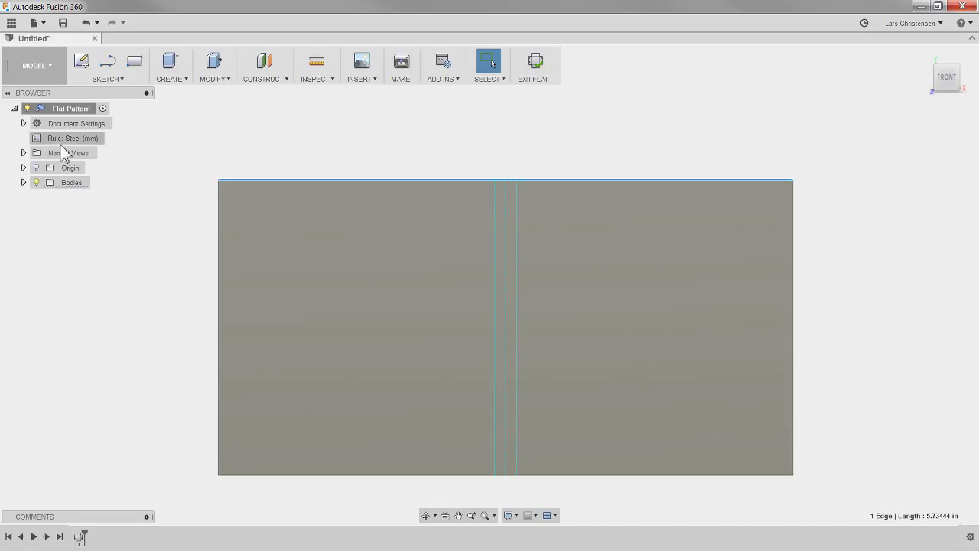
click(24, 123)
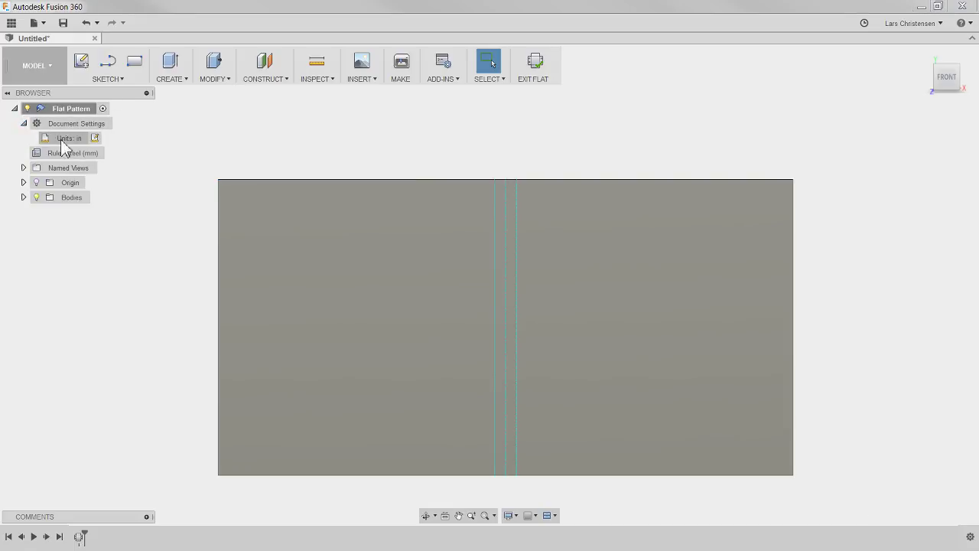
click(94, 139)
click(940, 169)
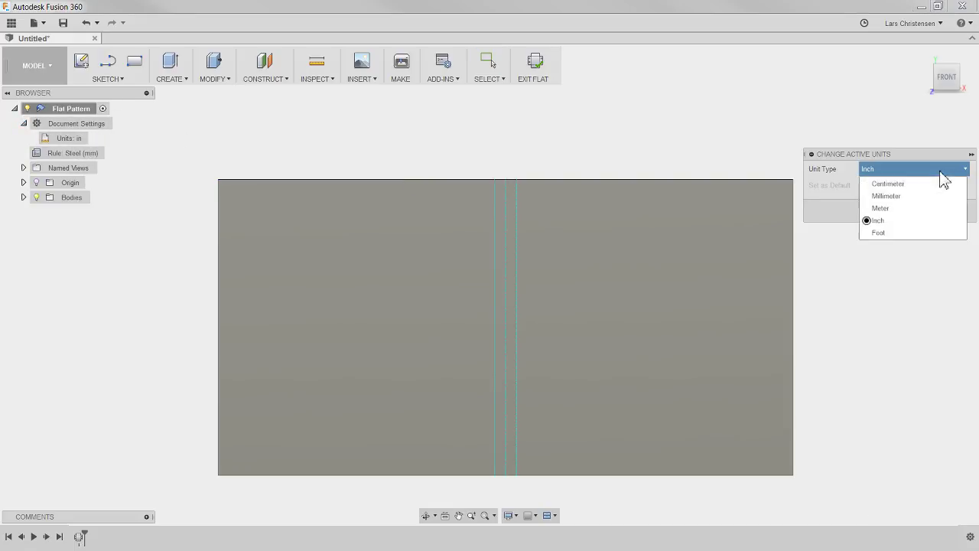
click(935, 196)
click(914, 212)
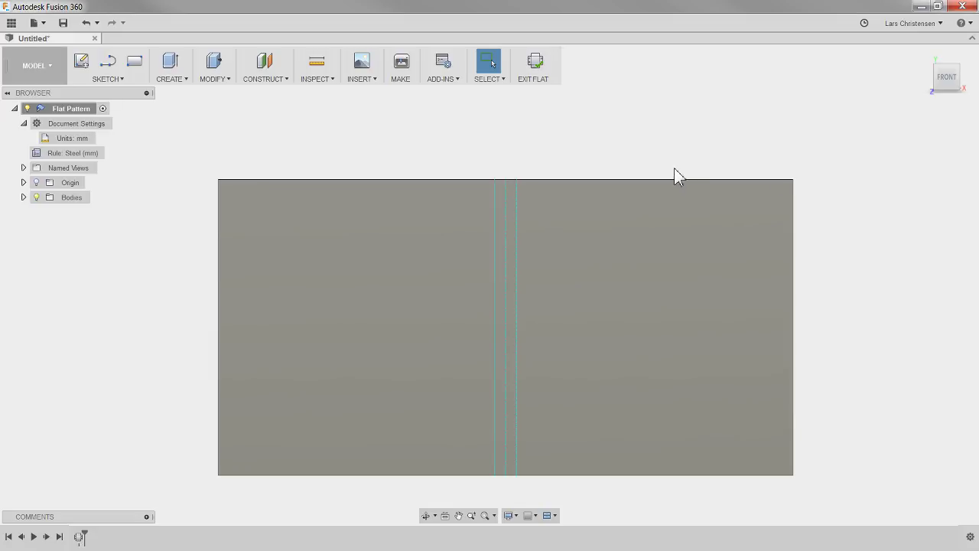
click(673, 180)
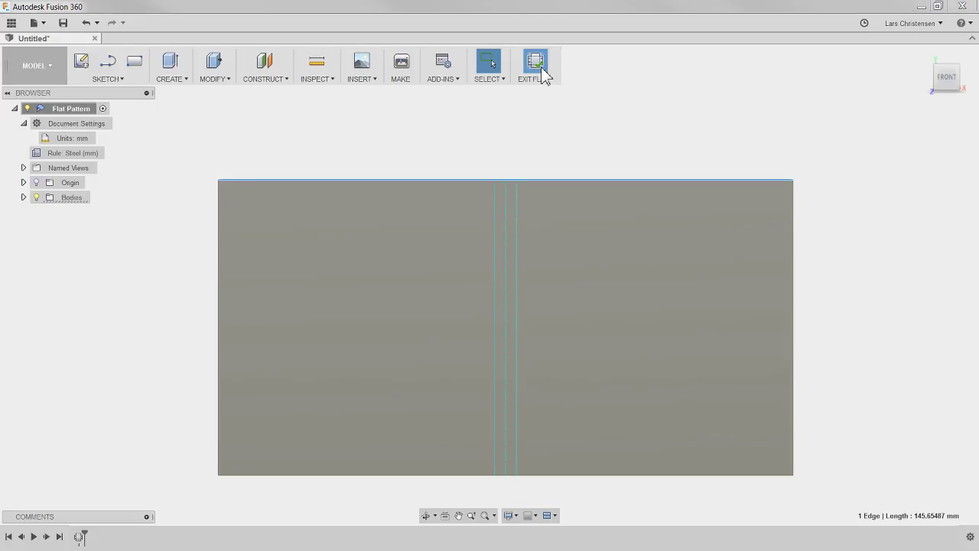
Exit the flat pattern and start a new library rule from Aluminum (mm), replacing the name's (1) suffix with the author's first name.
click(536, 69)
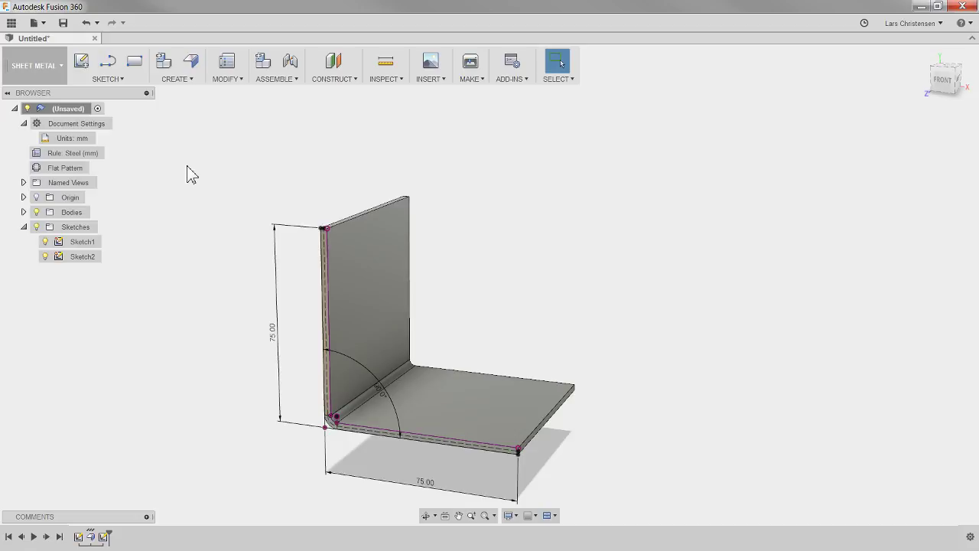
click(226, 62)
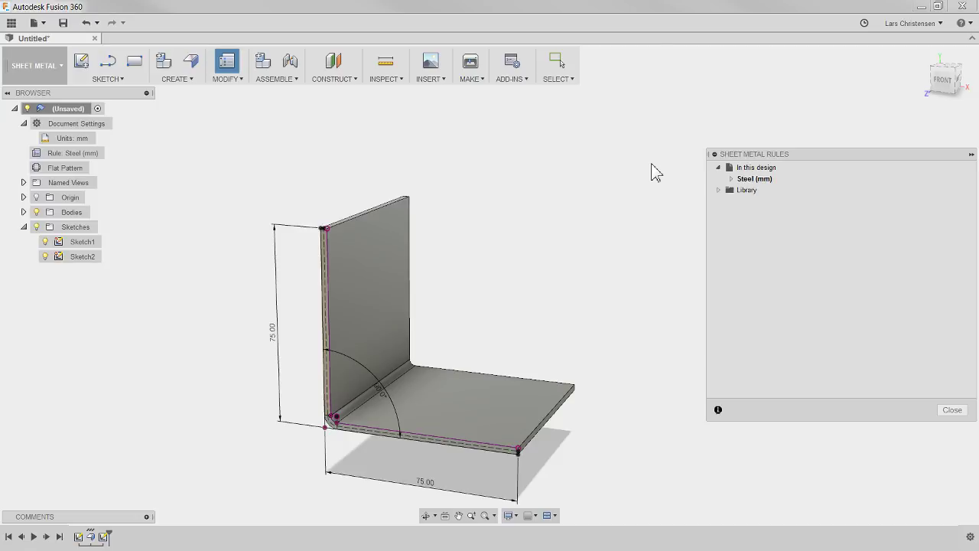
click(718, 190)
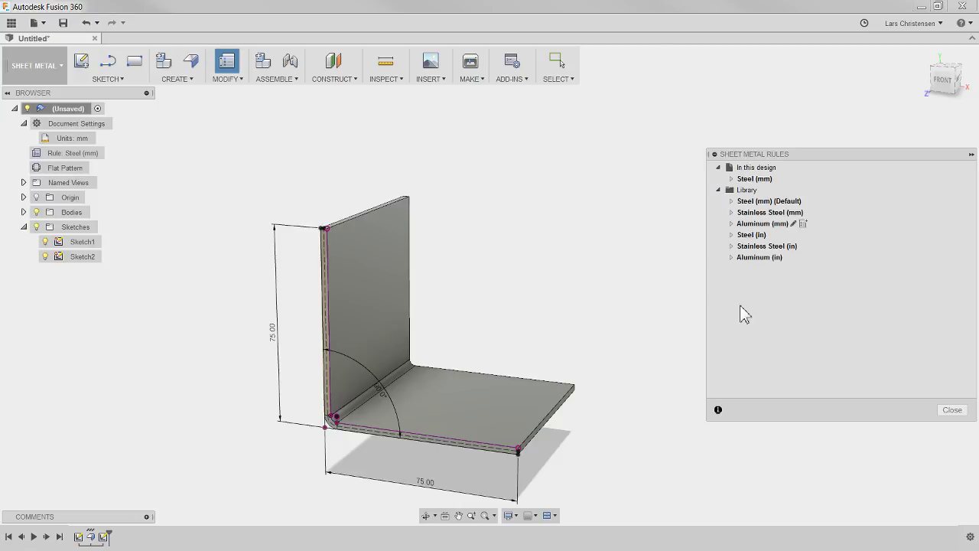
right_click(779, 228)
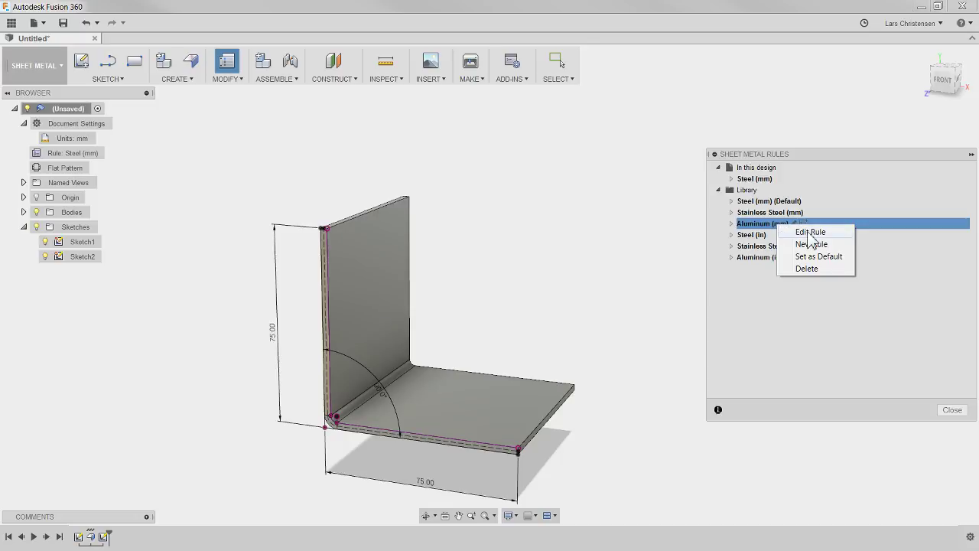
click(814, 244)
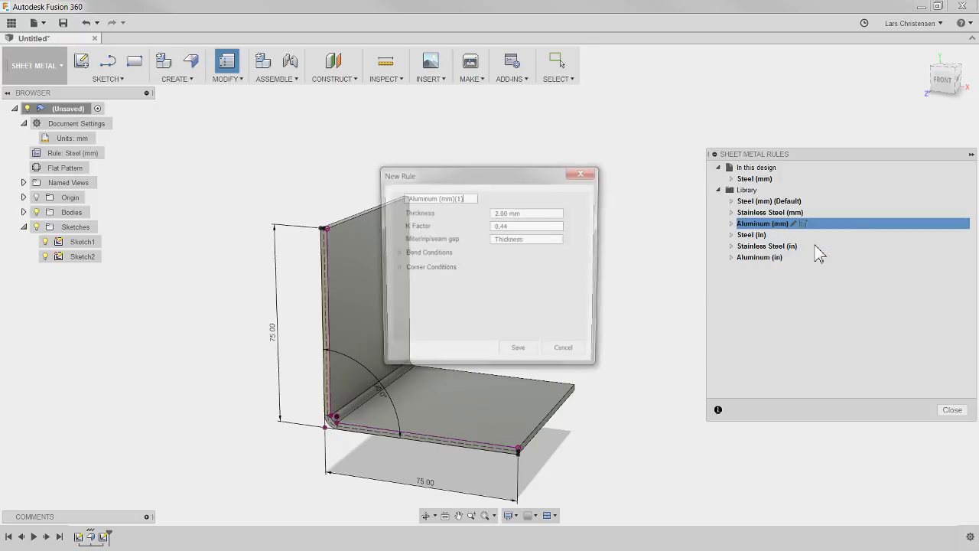
click(474, 198)
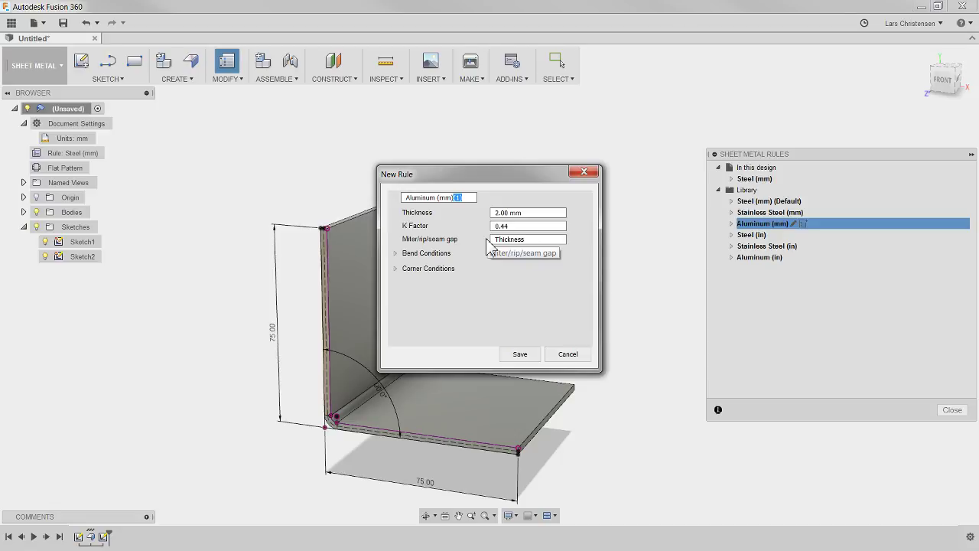
text(Lars)
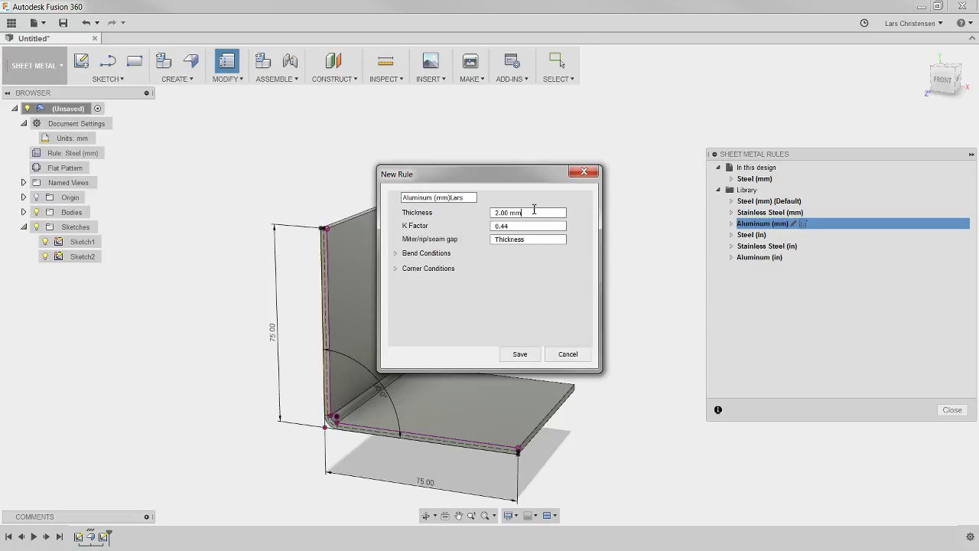
Set the new rule's thickness to 2.5 mm and its K Factor to 0.3.
triple_click(534, 212)
text(2)
click(508, 226)
key(BackSpace)
text(5)
Review the new rule's bend and corner conditions, then save it and close the sheet metal rules.
click(394, 254)
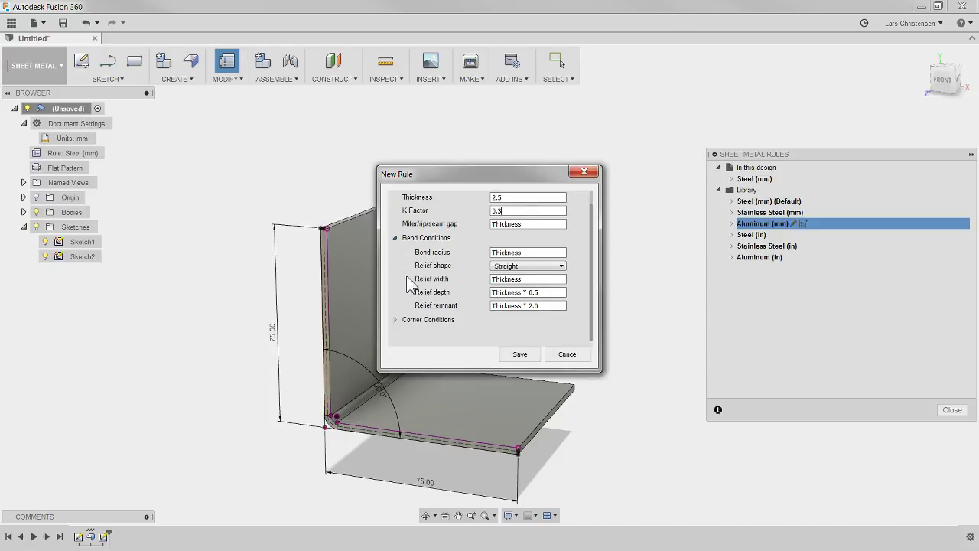
click(396, 319)
scroll(429, 300, down, 1)
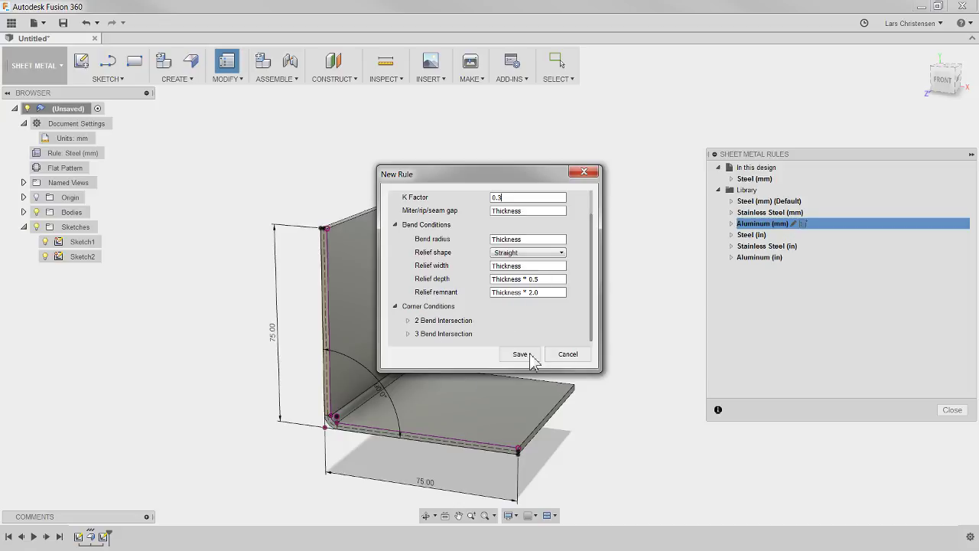
scroll(497, 344, up, 2)
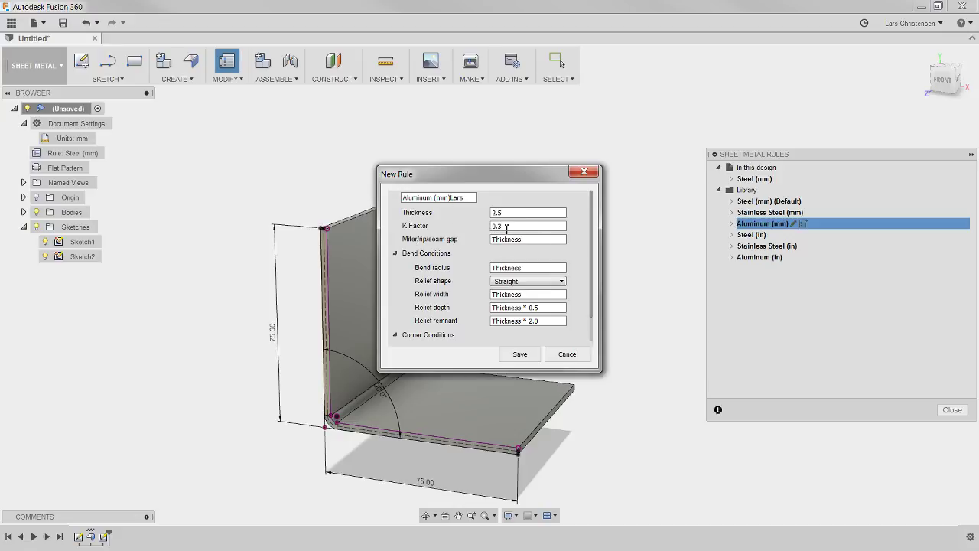
click(517, 356)
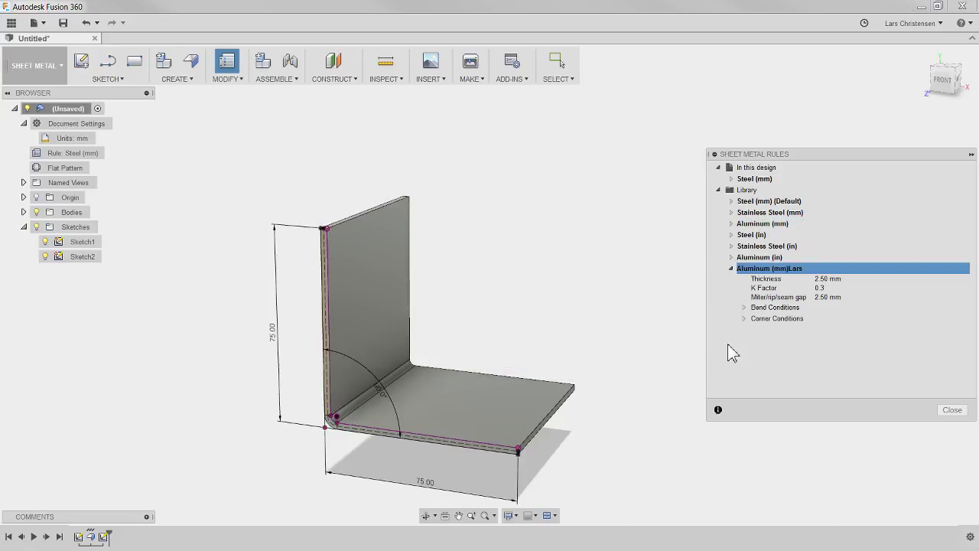
click(951, 411)
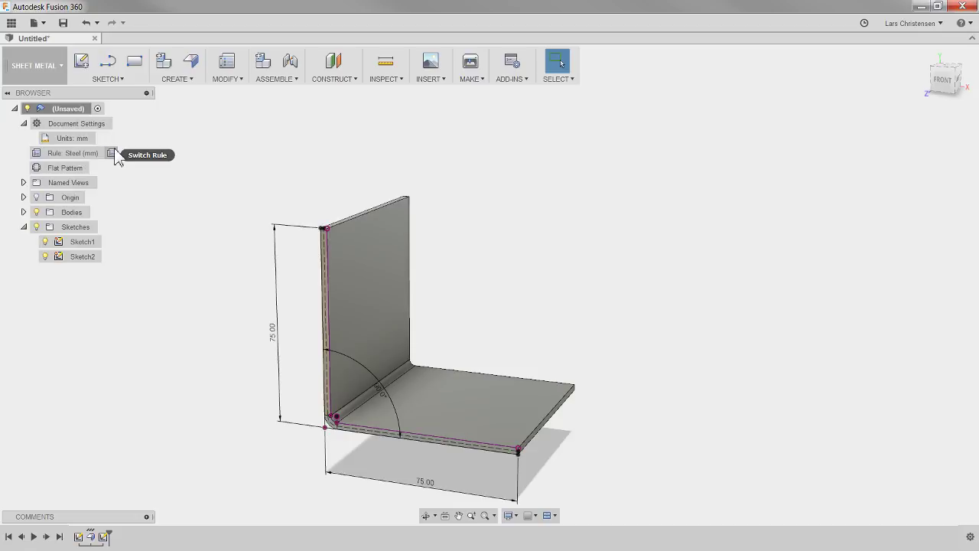
Switch the component's sheet metal rule from Steel (mm) to the custom aluminium rule in the library.
click(113, 153)
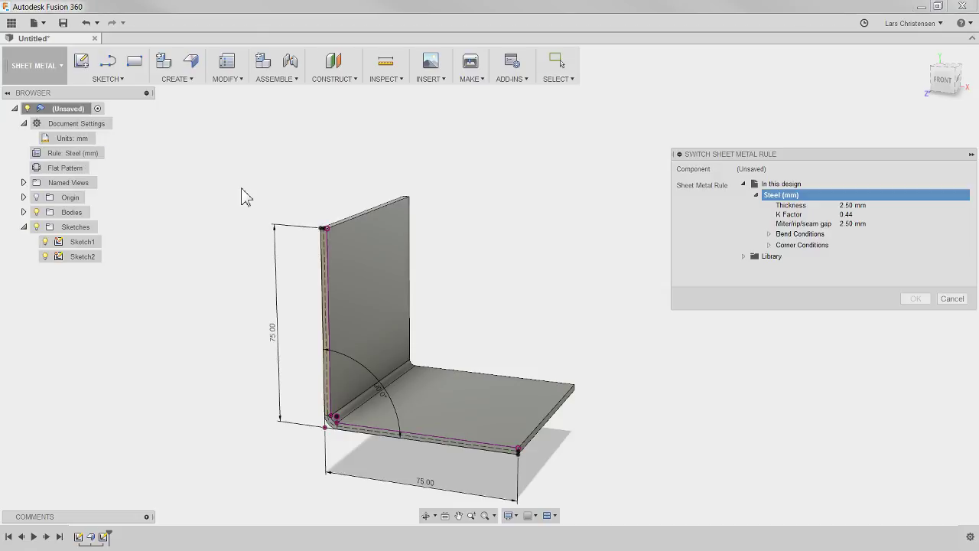
click(743, 256)
scroll(773, 264, down, 3)
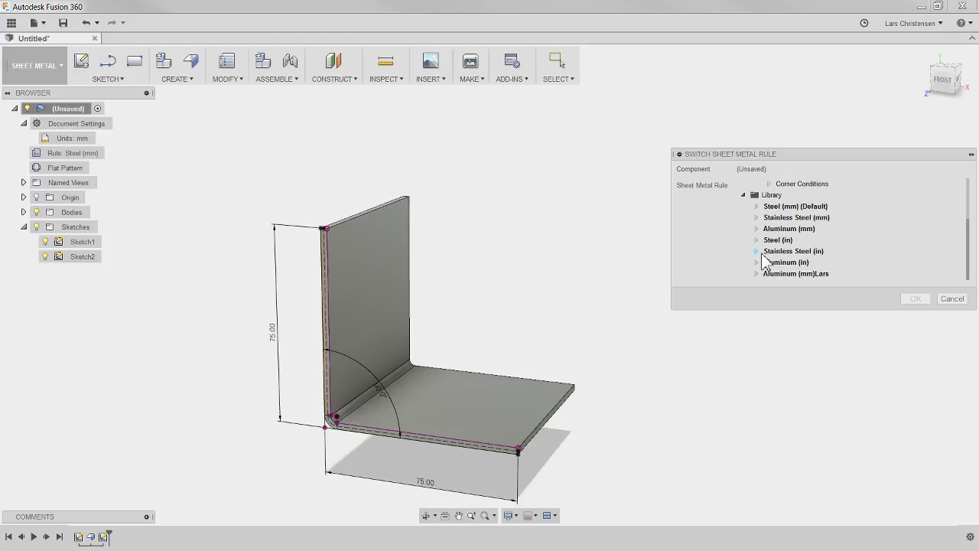
click(807, 274)
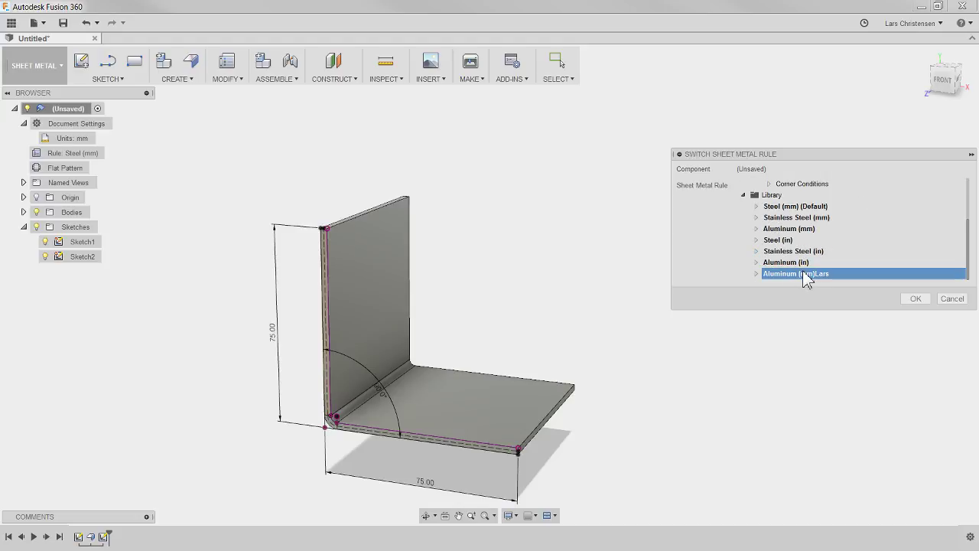
click(916, 299)
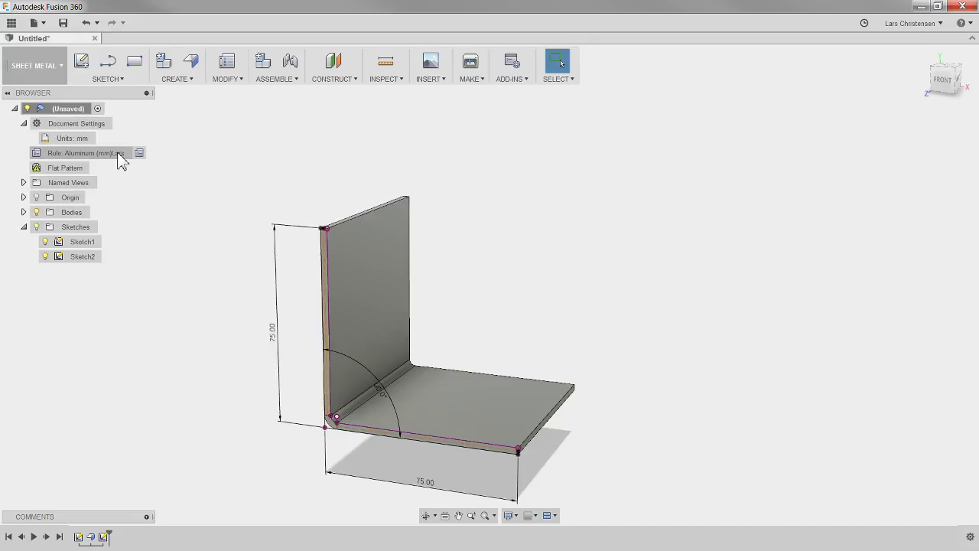
Update and activate the flat pattern, and check the length of its long upper edge.
right_click(57, 167)
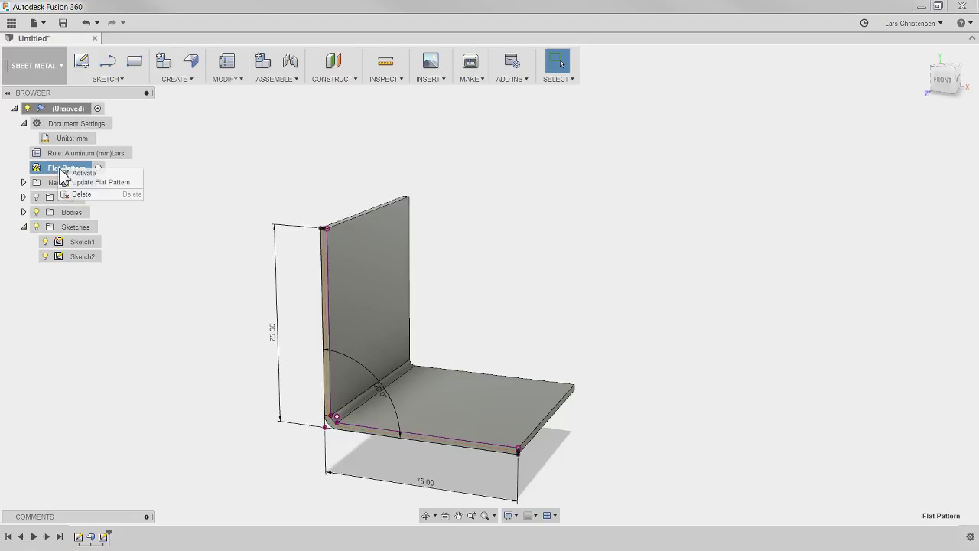
click(80, 183)
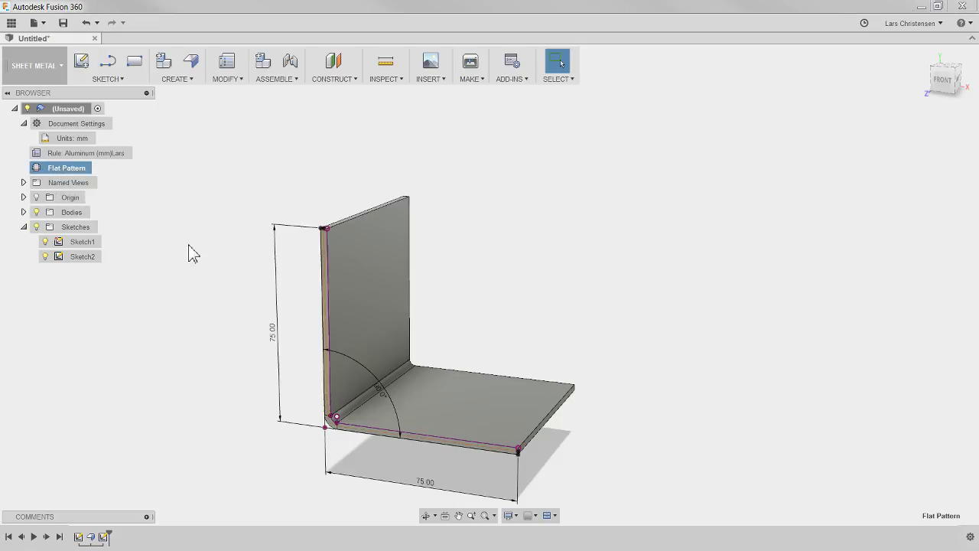
click(98, 167)
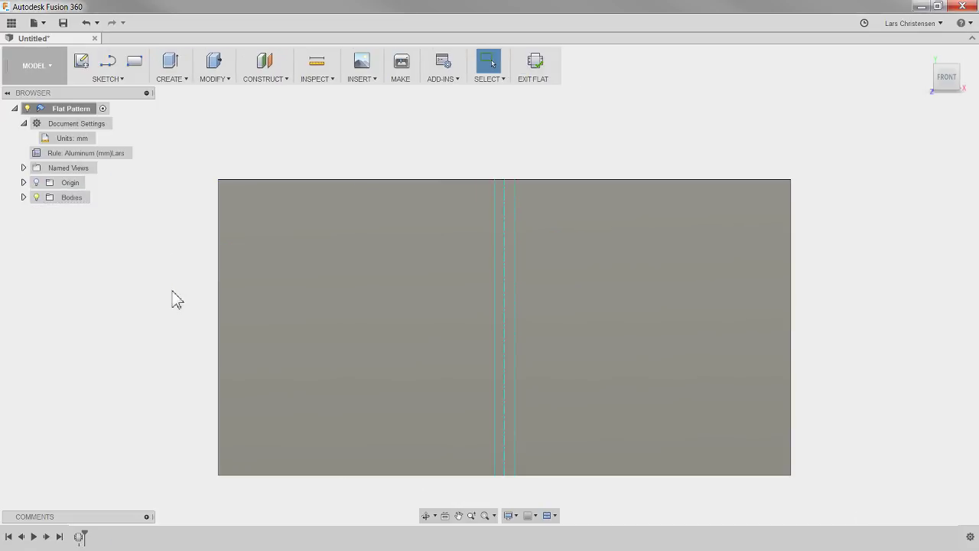
click(422, 180)
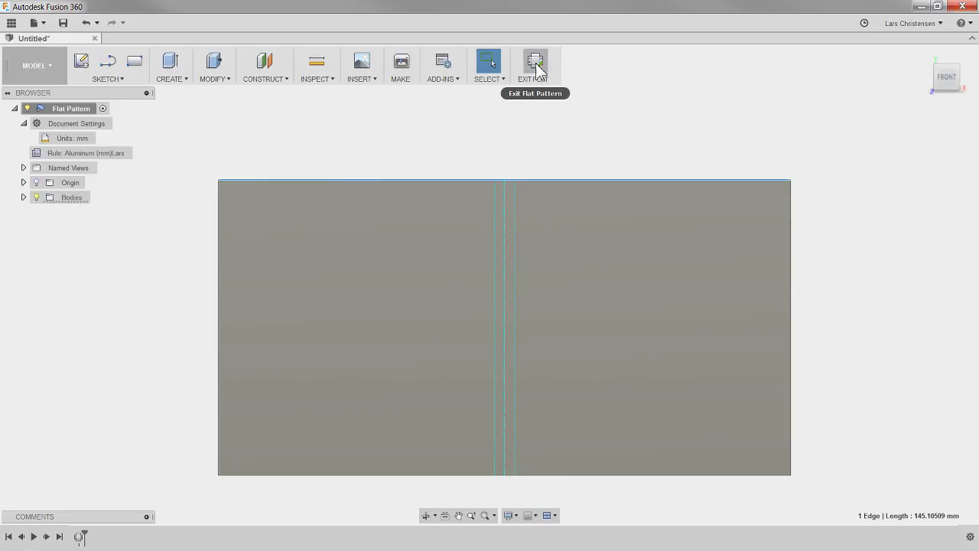
Exit the flat pattern and set the angle dimension between the flange's two legs to 70° in the front view.
click(535, 62)
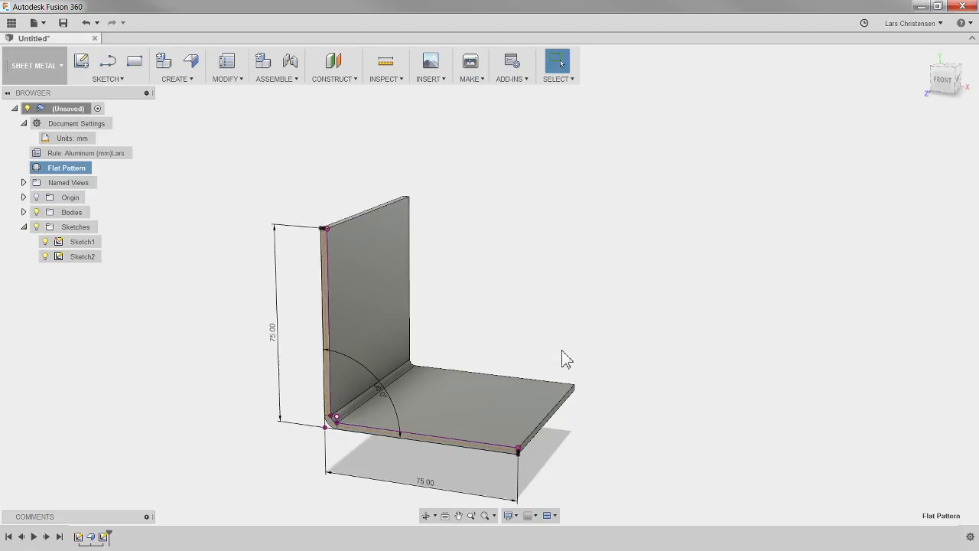
shift+middle_drag(186, 275, 192, 283)
shift+middle_drag(531, 113, 391, 125)
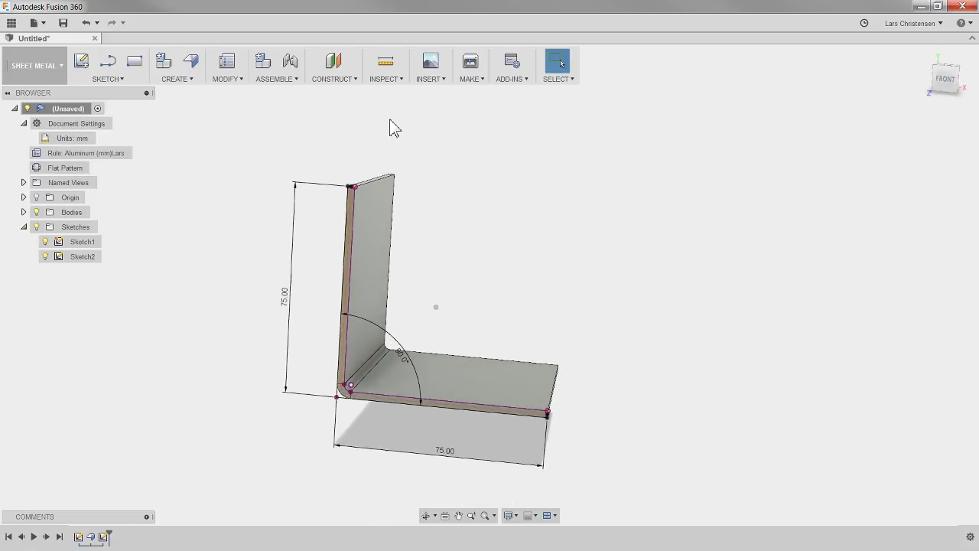
click(946, 79)
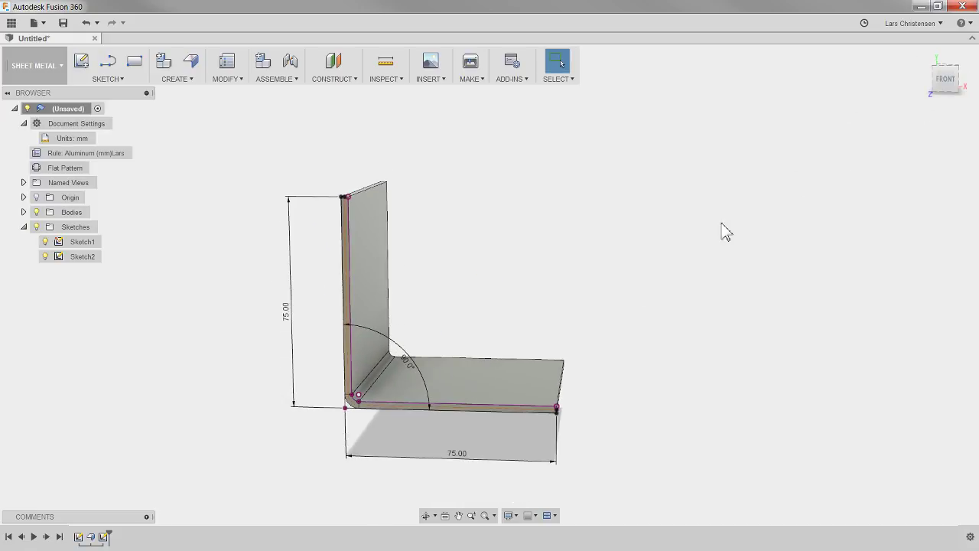
click(946, 79)
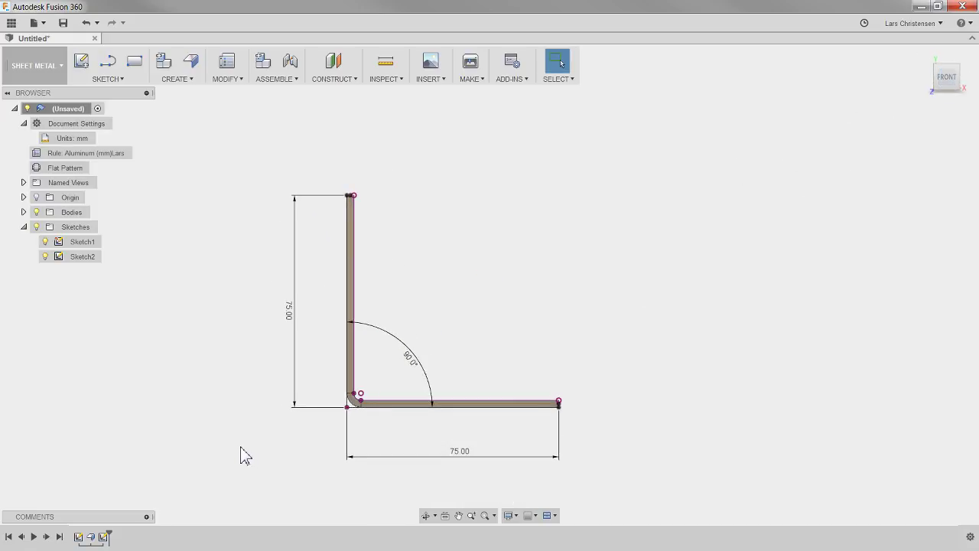
scroll(243, 454, up, 2)
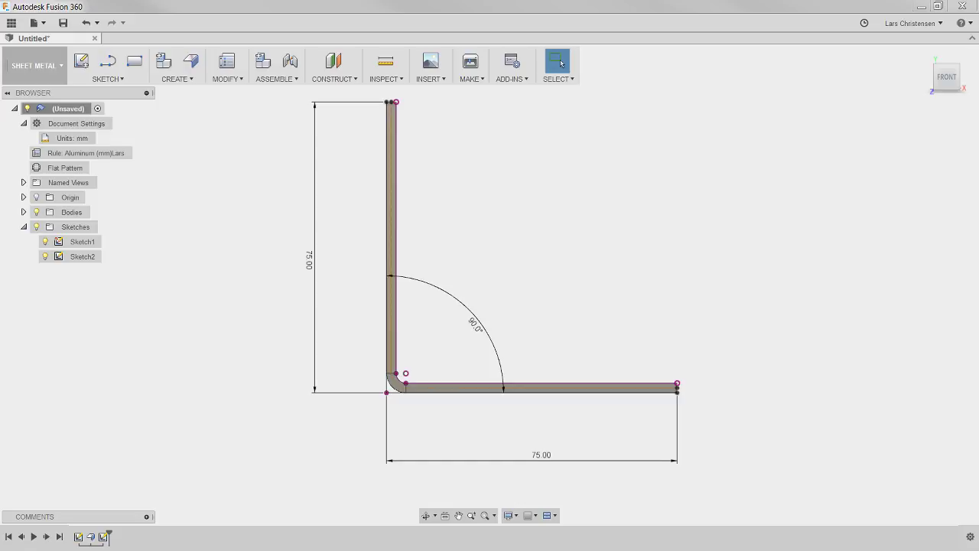
scroll(175, 426, down, 2)
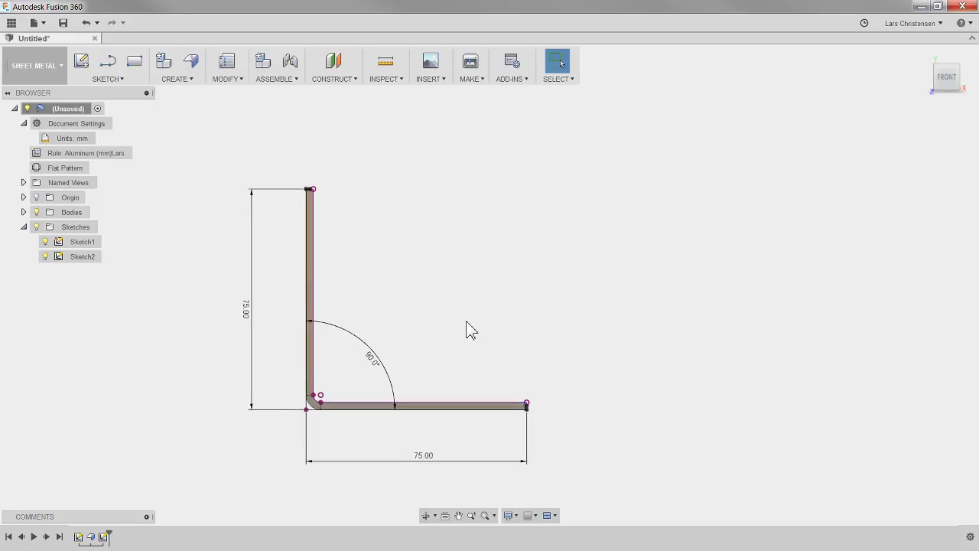
scroll(470, 330, up, 1)
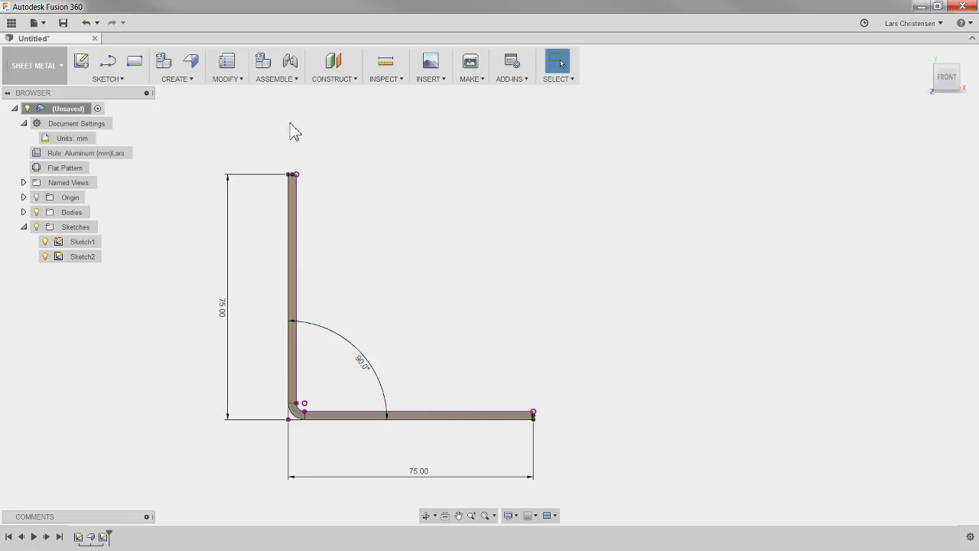
double_click(365, 364)
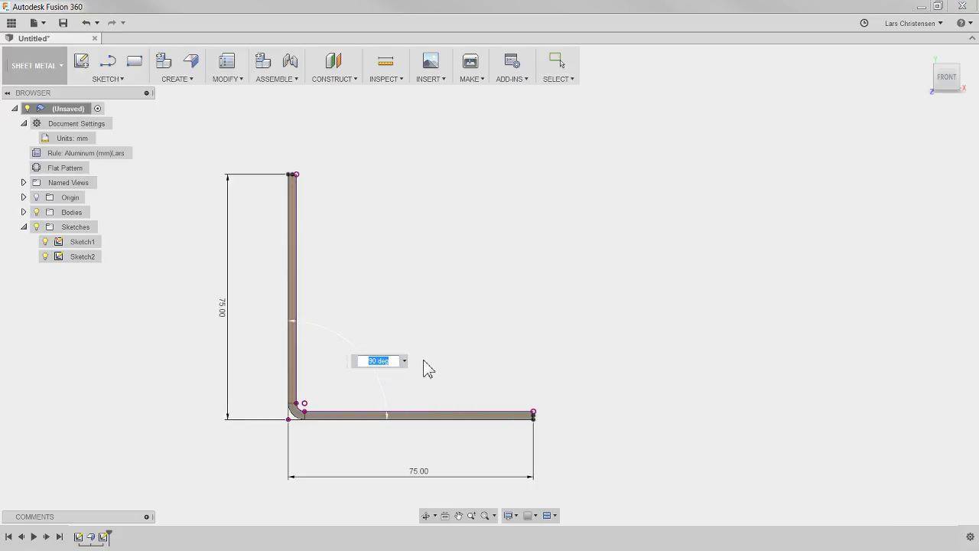
key(Return)
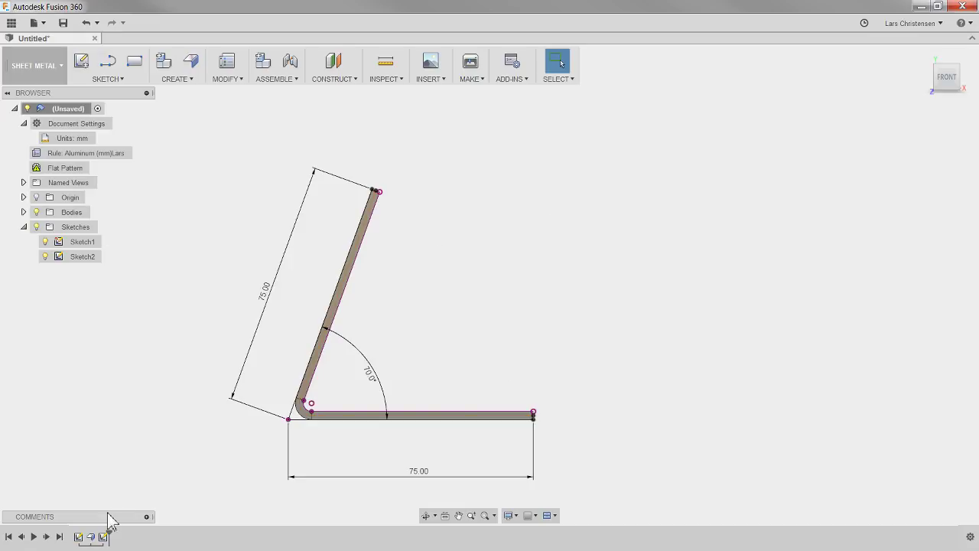
right_click(318, 373)
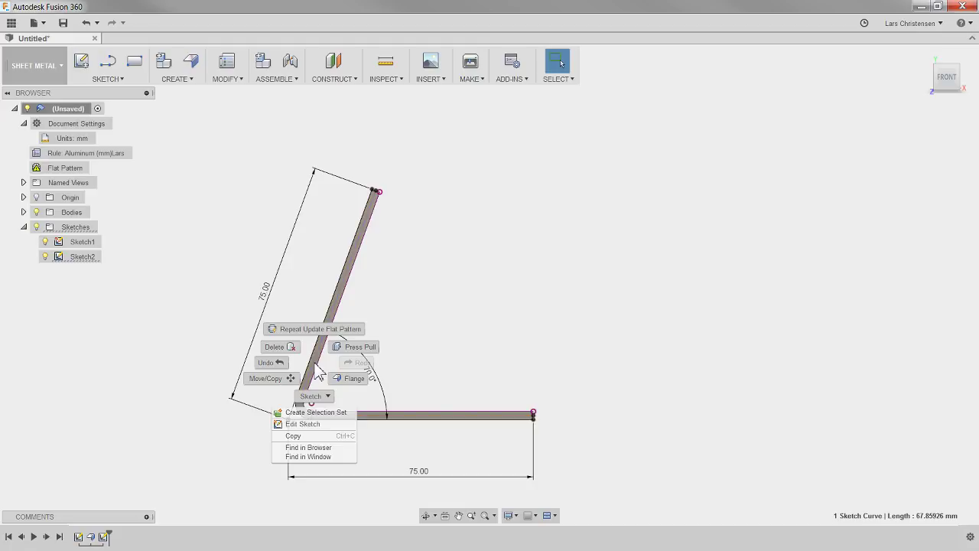
click(505, 306)
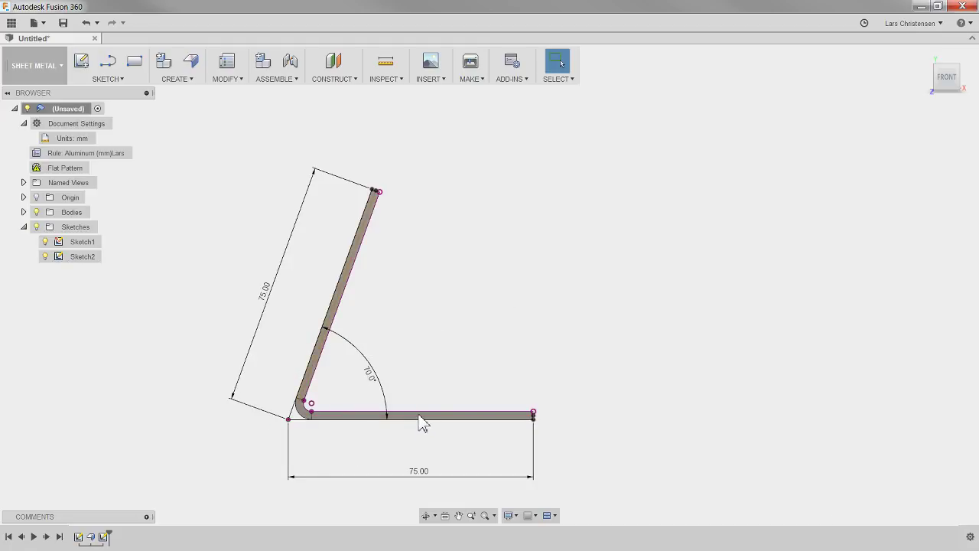
right_click(421, 423)
scroll(459, 429, up, 5)
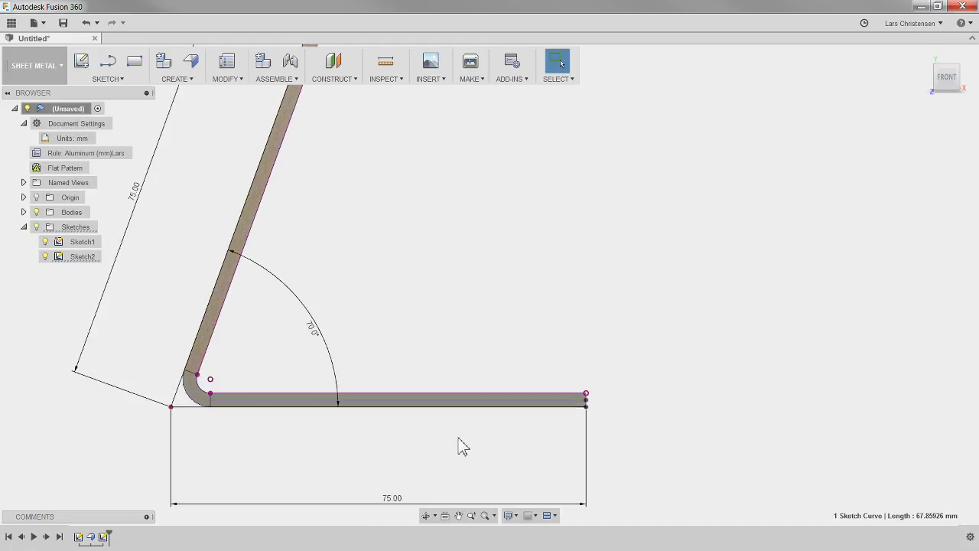
right_click(474, 390)
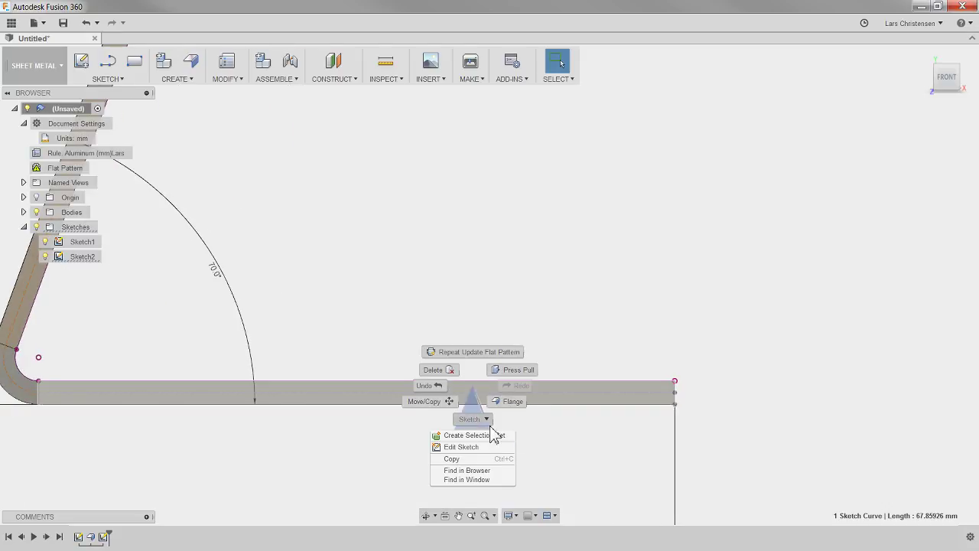
click(439, 277)
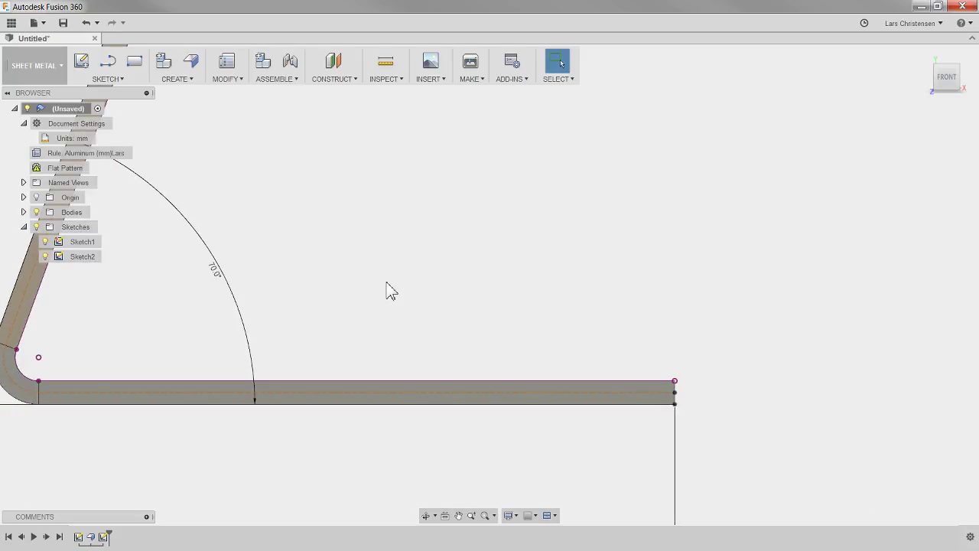
Start a new sketch in the plane of the bent flange's front profile.
scroll(387, 288, down, 3)
click(82, 60)
click(157, 329)
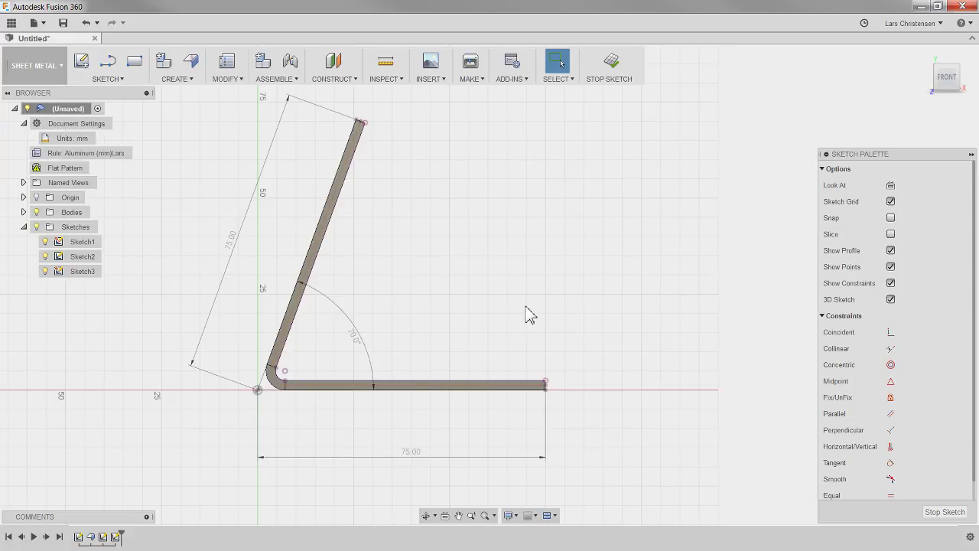
Add a driven dimension from the slanted leg's outer line to the outer corner at the horizontal leg's free end.
key(d)
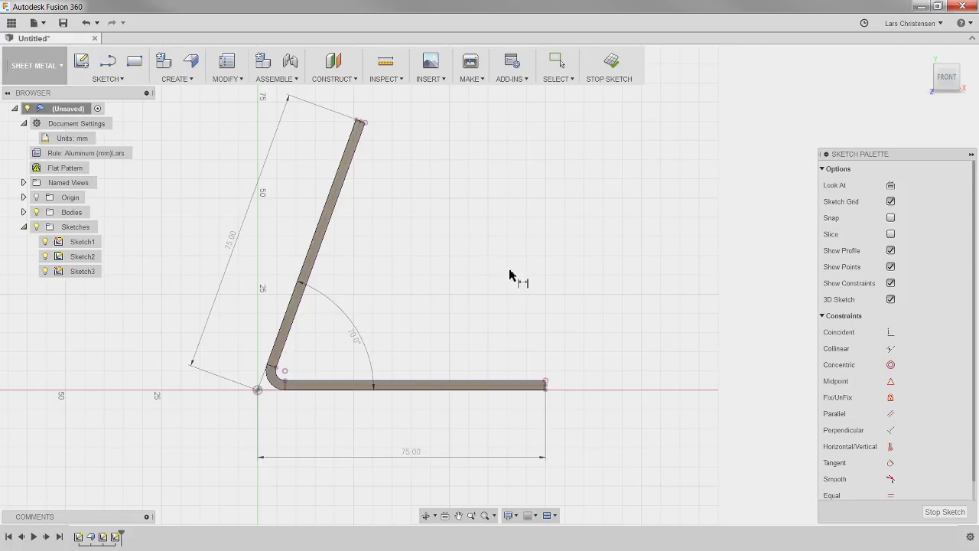
click(329, 201)
click(550, 392)
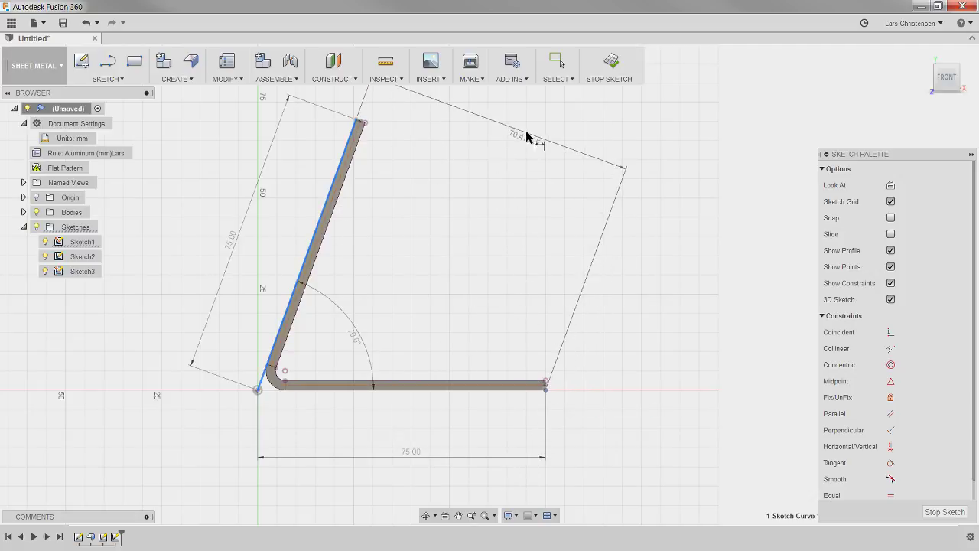
click(522, 175)
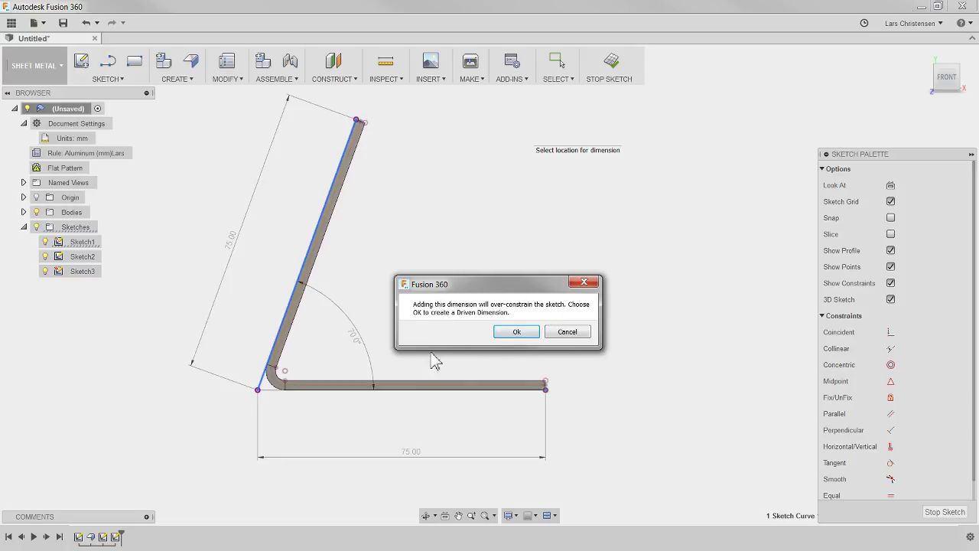
click(506, 335)
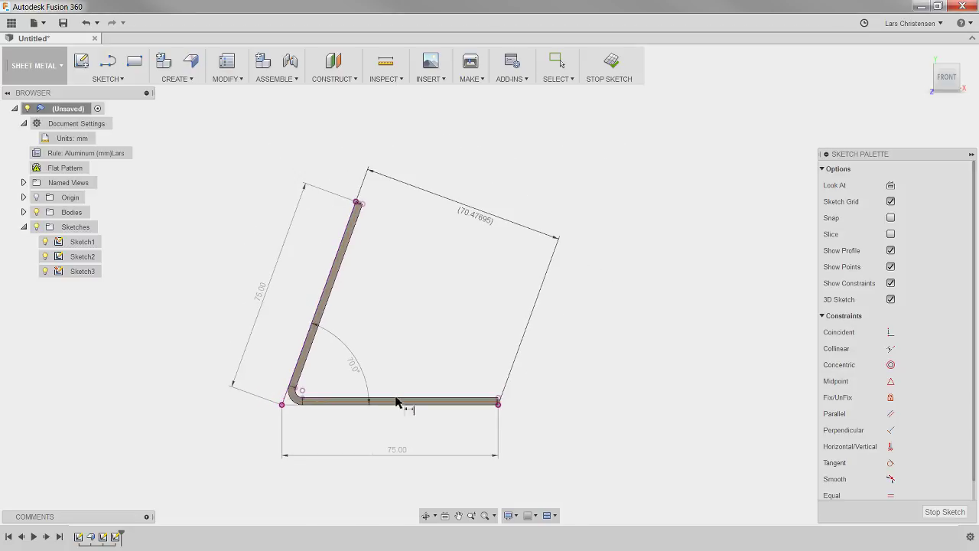
Add a driven vertical dimension from the horizontal leg's outer line to the upper outer corner of the slanted leg.
scroll(488, 295, up, 2)
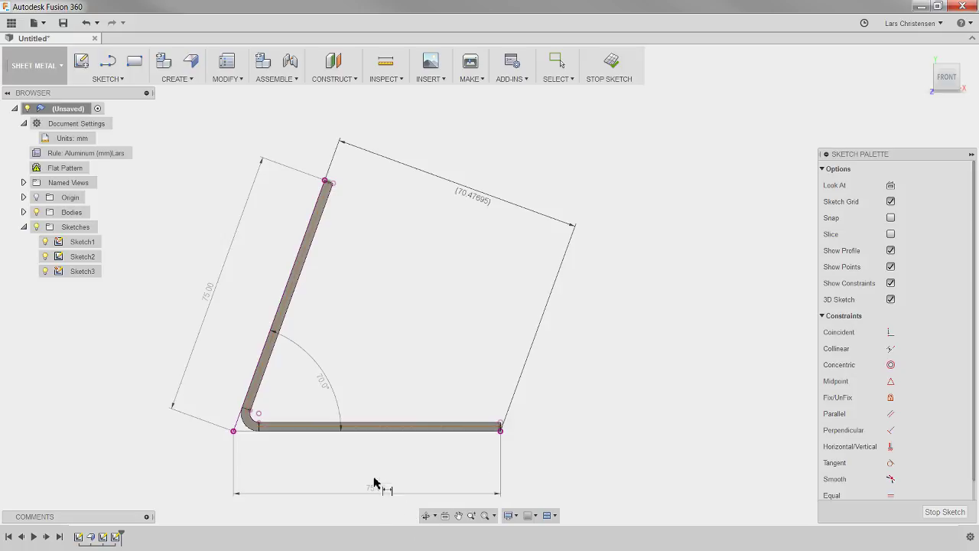
click(392, 433)
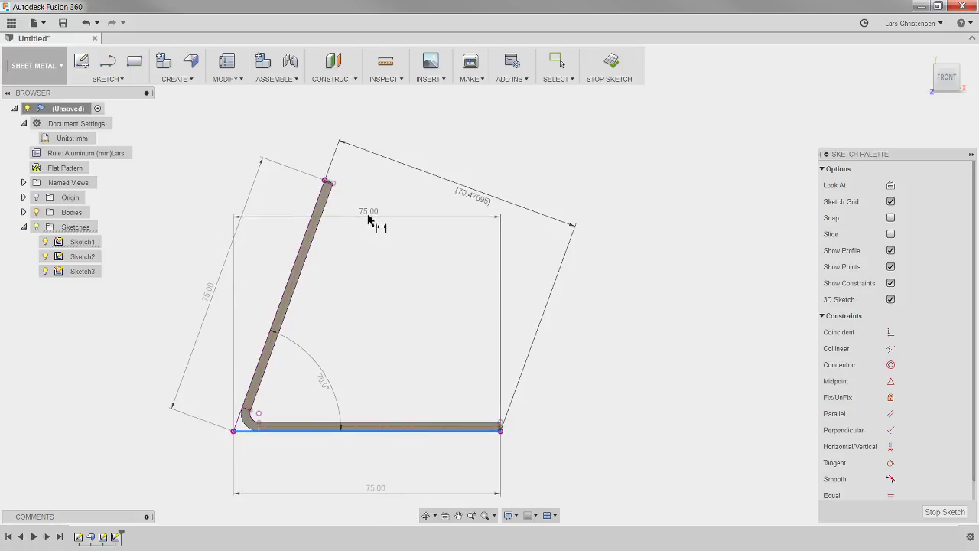
click(326, 182)
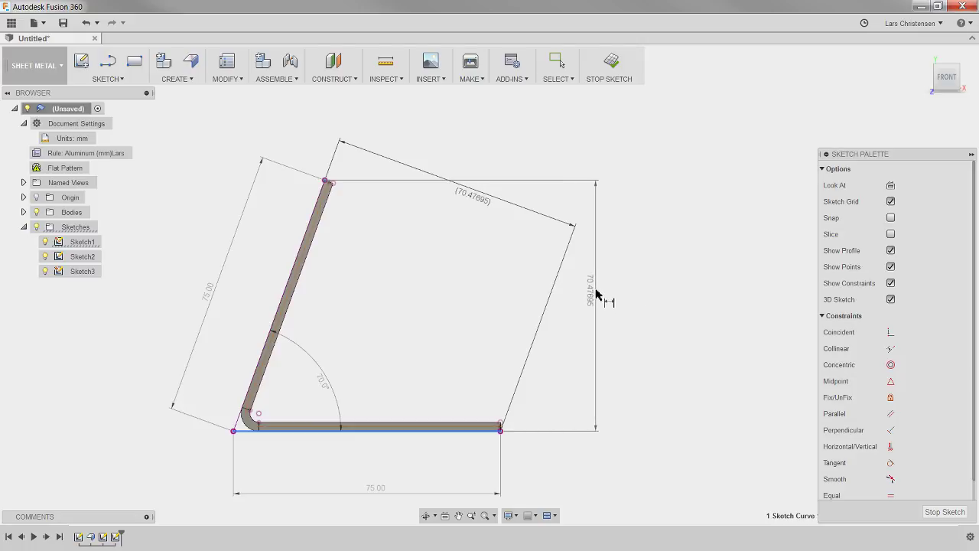
click(590, 300)
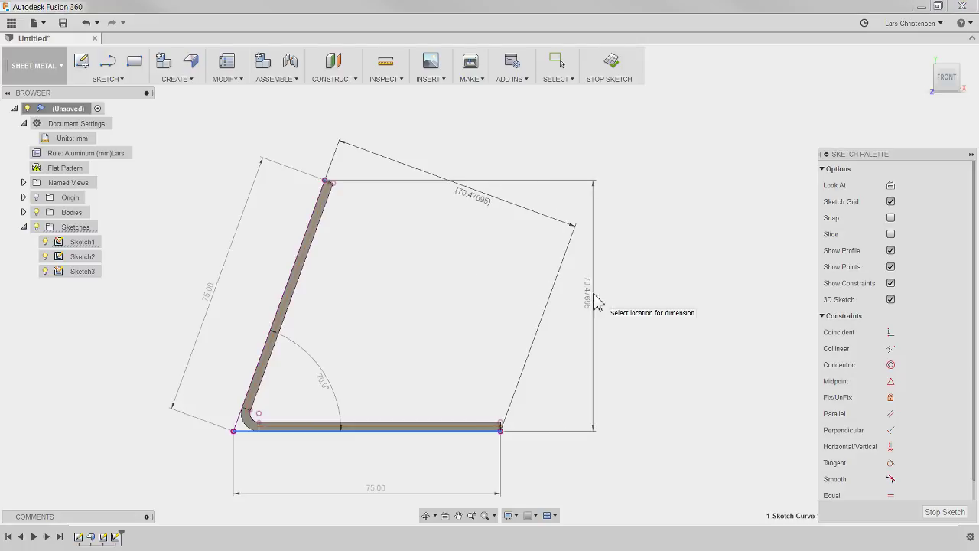
click(517, 332)
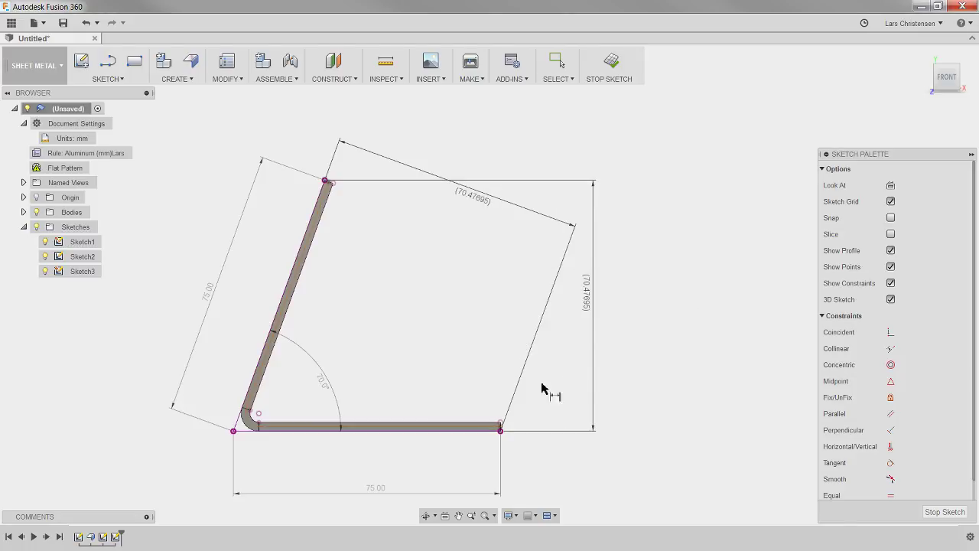
key(Escape)
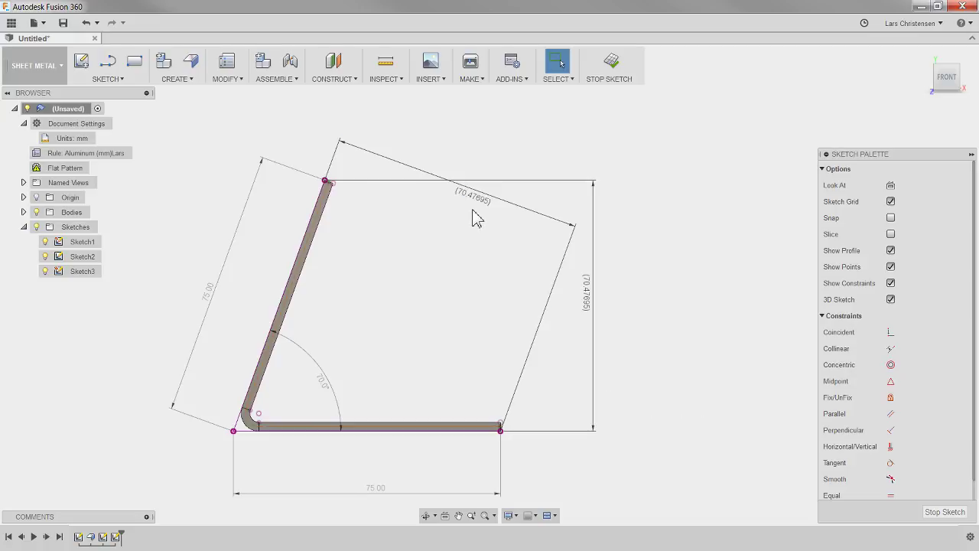
Move the slanted driven dimension farther away from the profile and finish the sketch.
drag(475, 204, 476, 142)
scroll(343, 297, down, 2)
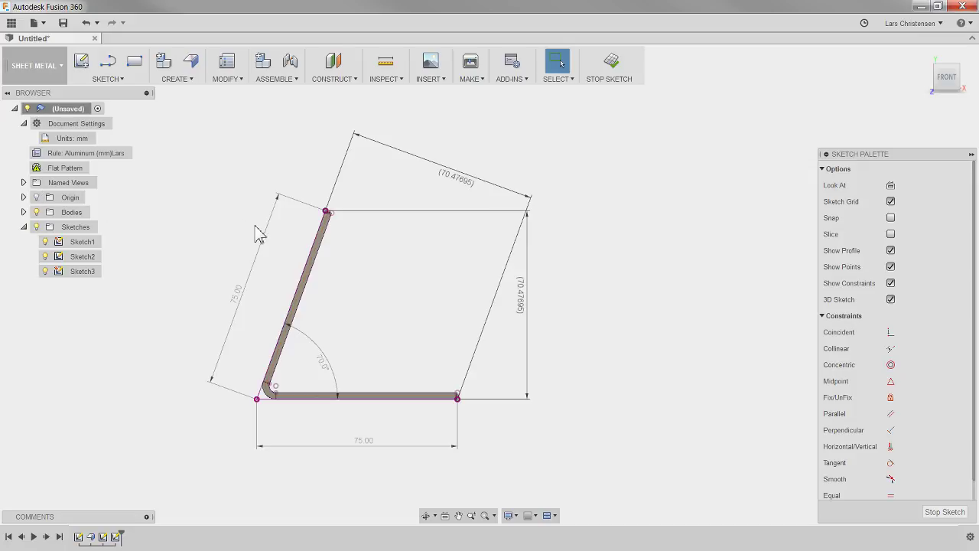
click(945, 512)
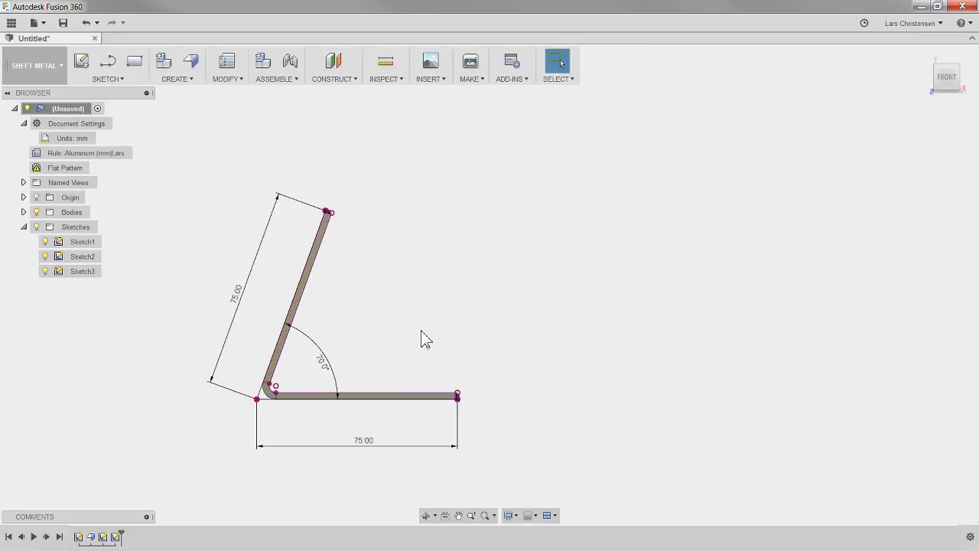
Update the flat pattern to match the 70° bend.
click(78, 169)
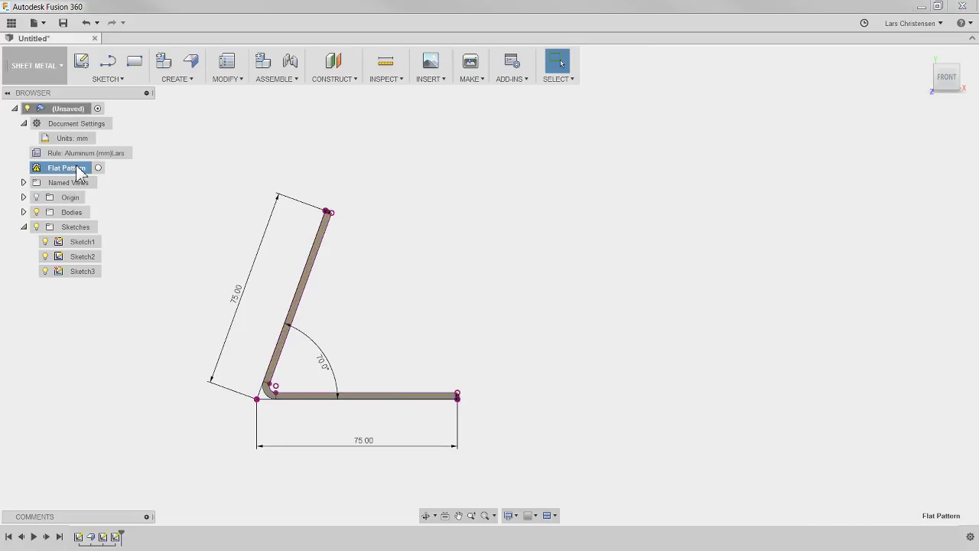
right_click(77, 169)
click(89, 180)
Set the K Factor of the design's custom aluminium rule to 0.35 and update the flat pattern again.
click(226, 61)
click(733, 190)
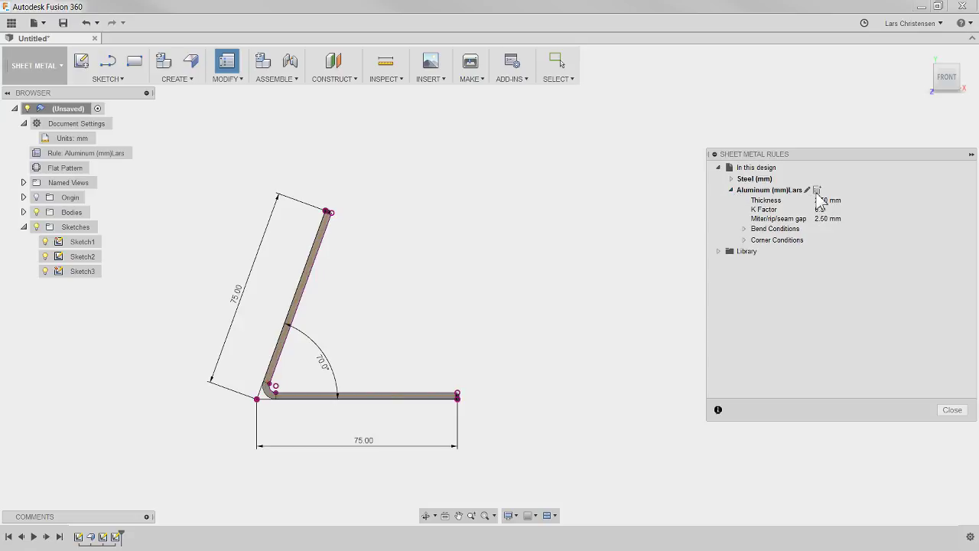
click(807, 191)
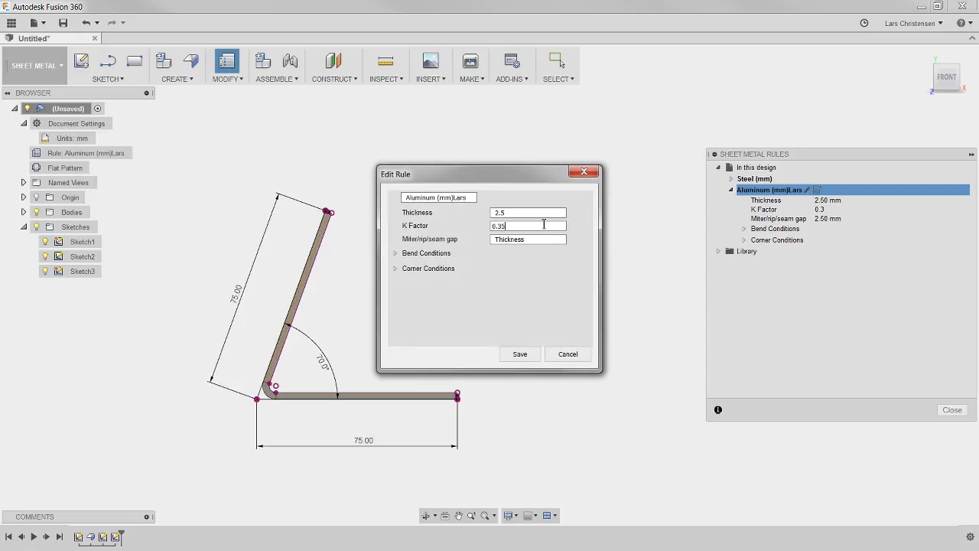
click(520, 355)
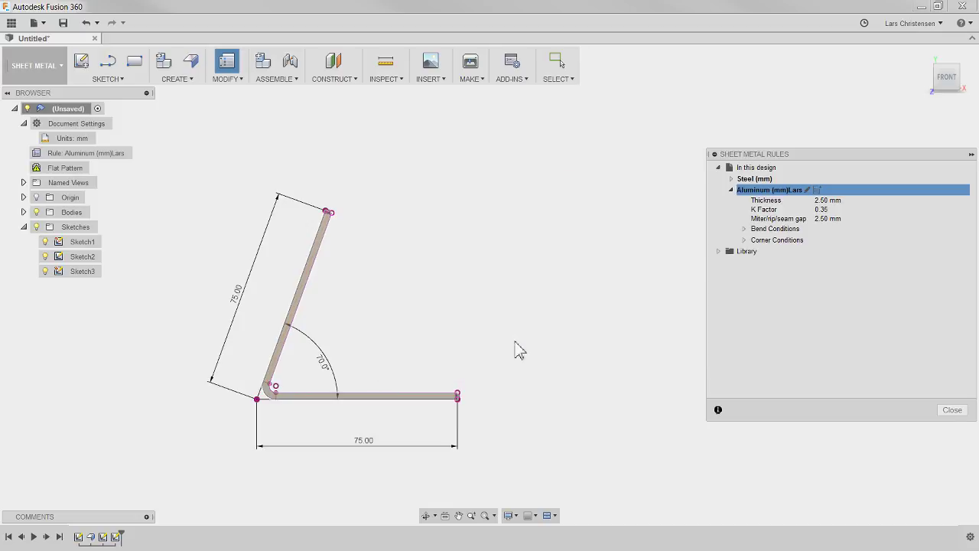
click(953, 410)
right_click(70, 168)
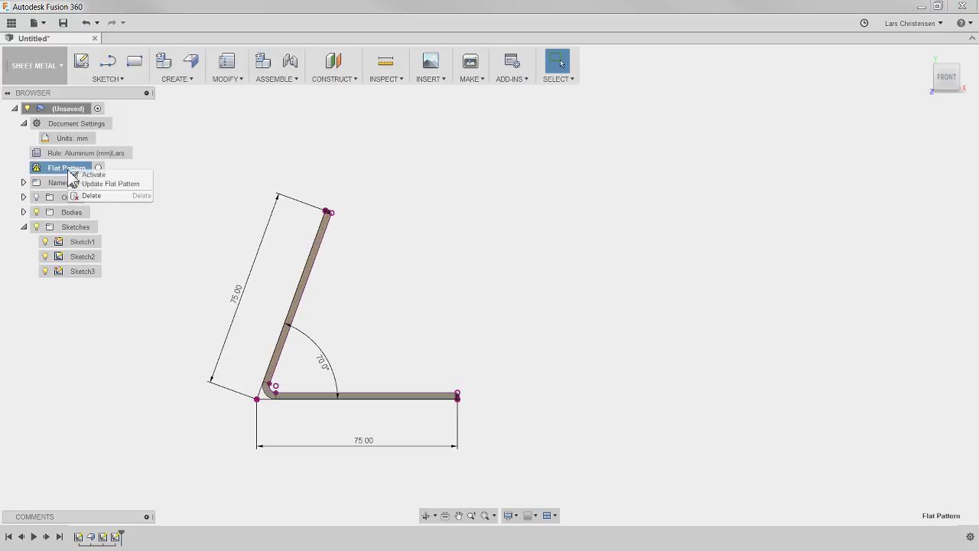
click(90, 184)
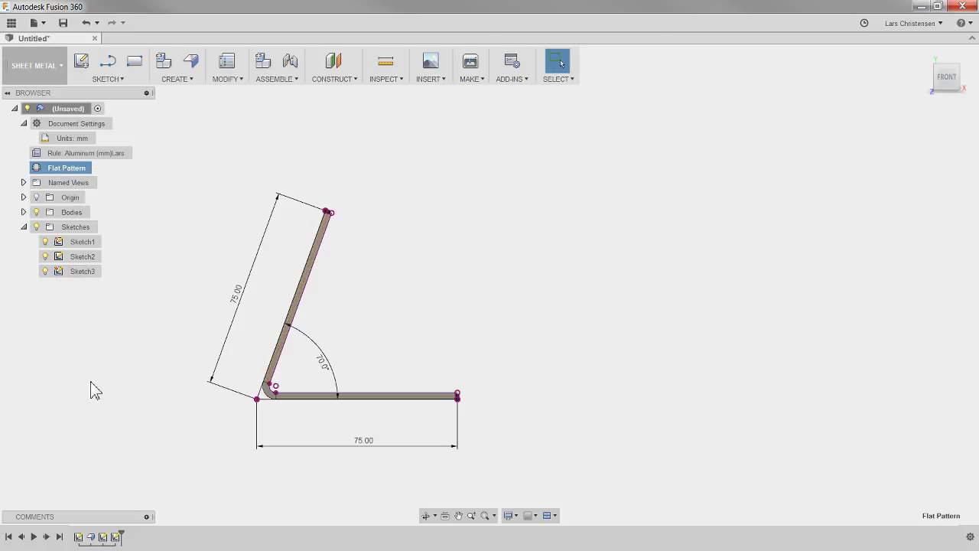
Show the dimensions of Sketch3 and move its vertical driven dimension farther away from the profile.
click(115, 537)
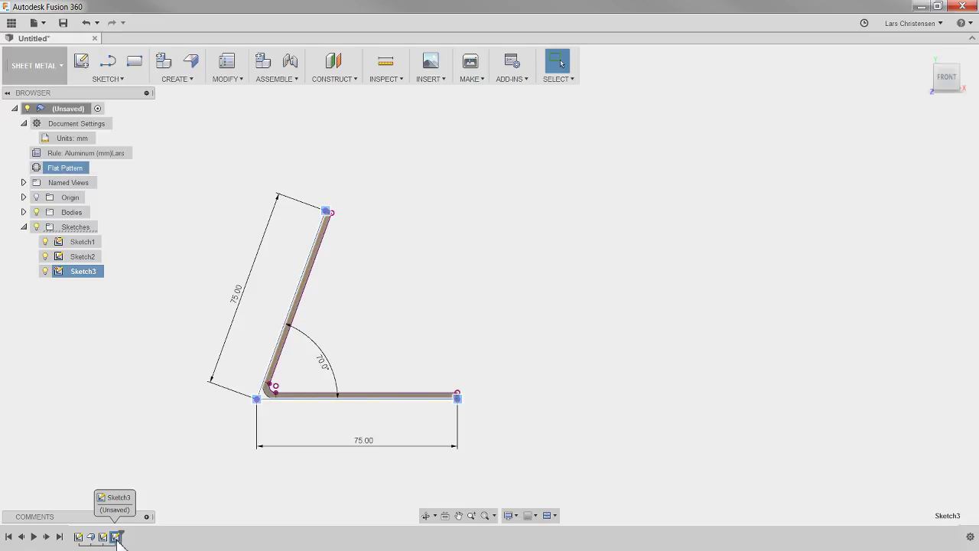
right_click(87, 271)
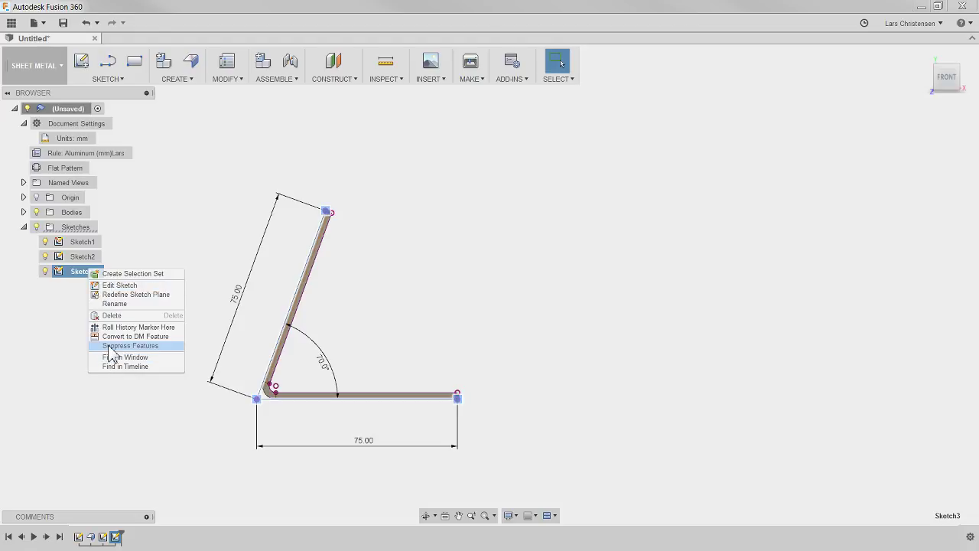
click(63, 384)
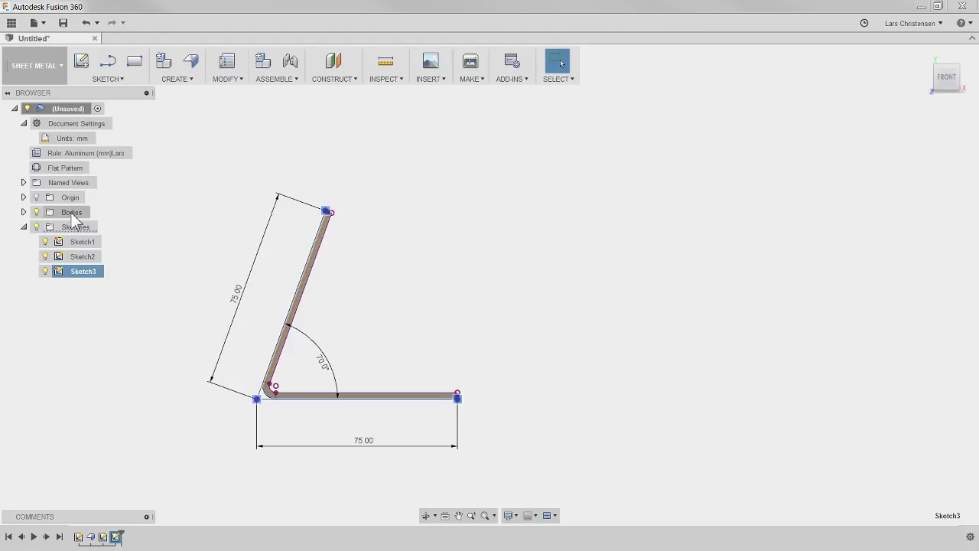
right_click(77, 277)
click(19, 367)
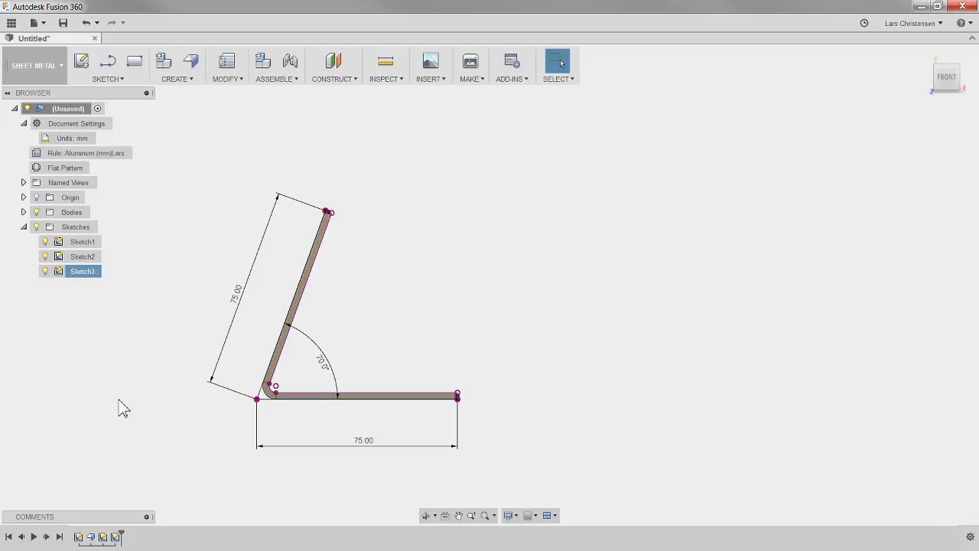
right_click(86, 277)
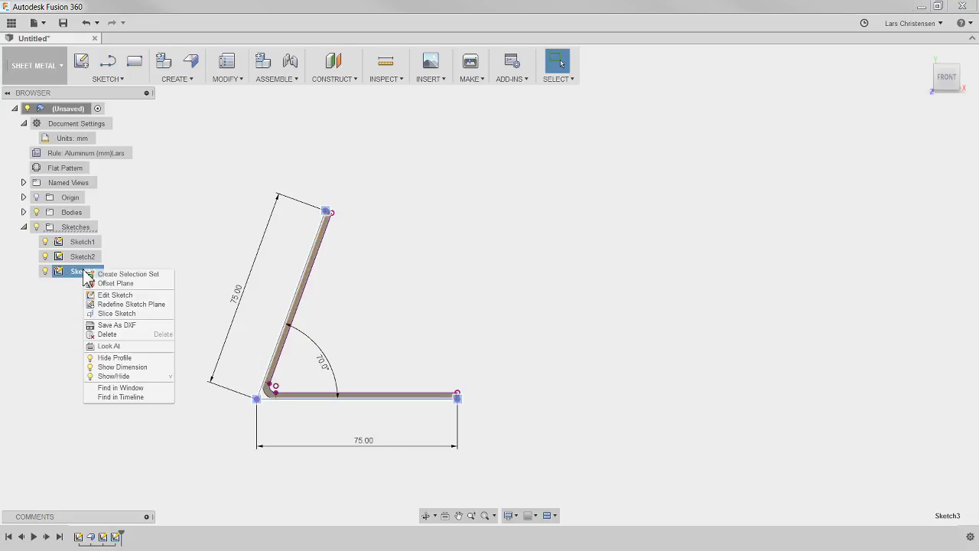
click(136, 367)
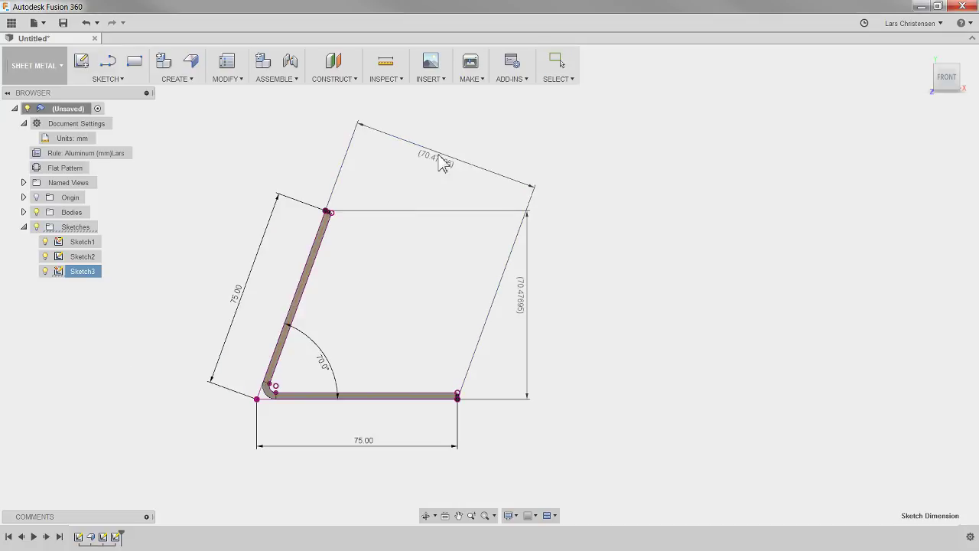
drag(528, 306, 595, 314)
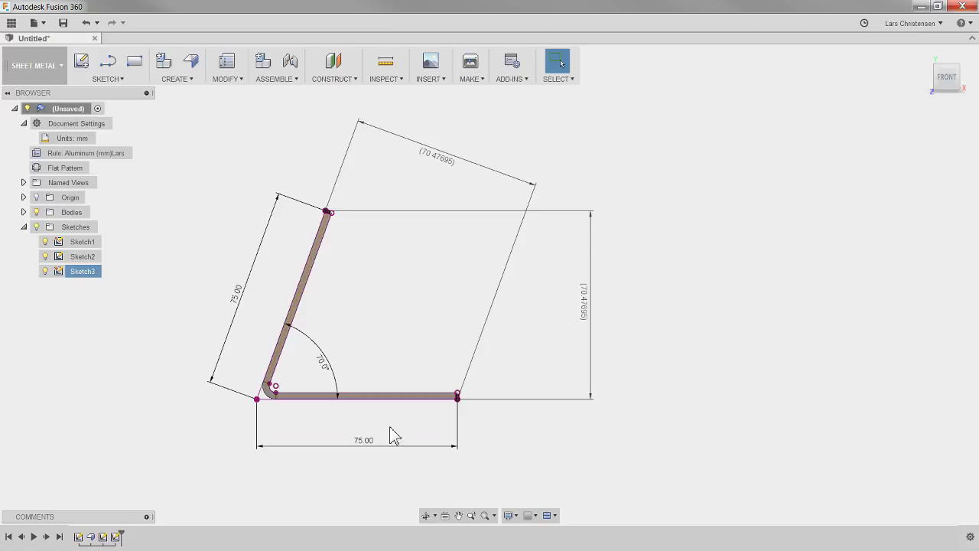
Activate the flat pattern to check the length of its long upper edge, and return to the folded part.
click(96, 169)
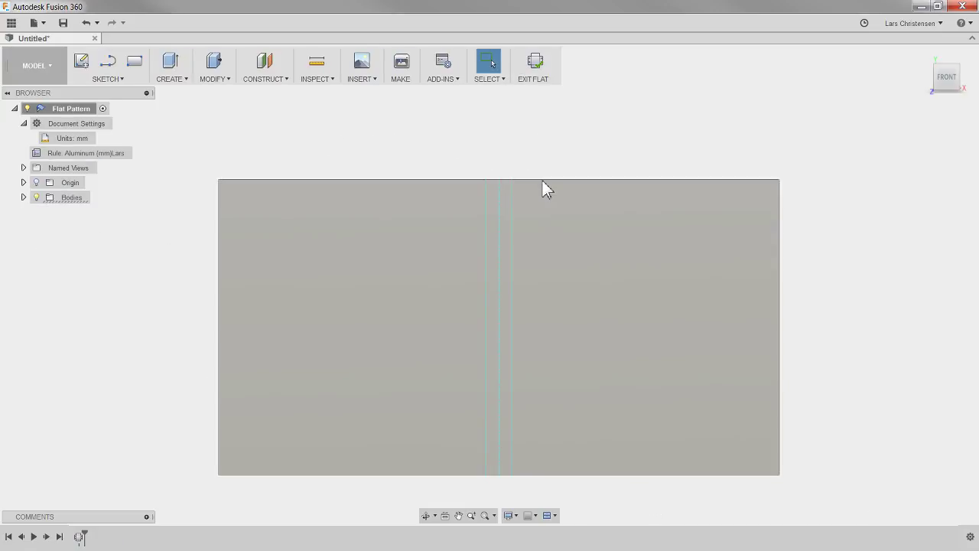
click(543, 181)
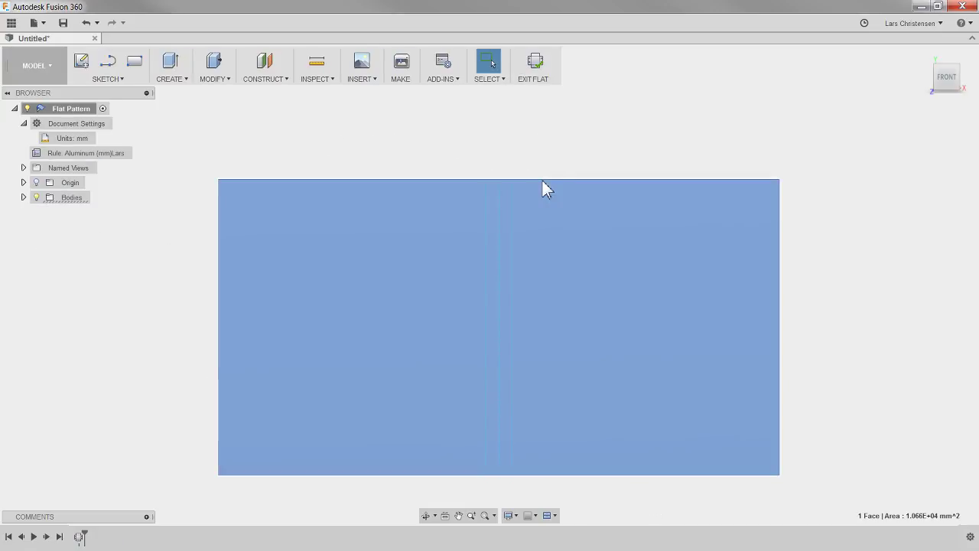
click(549, 142)
click(548, 180)
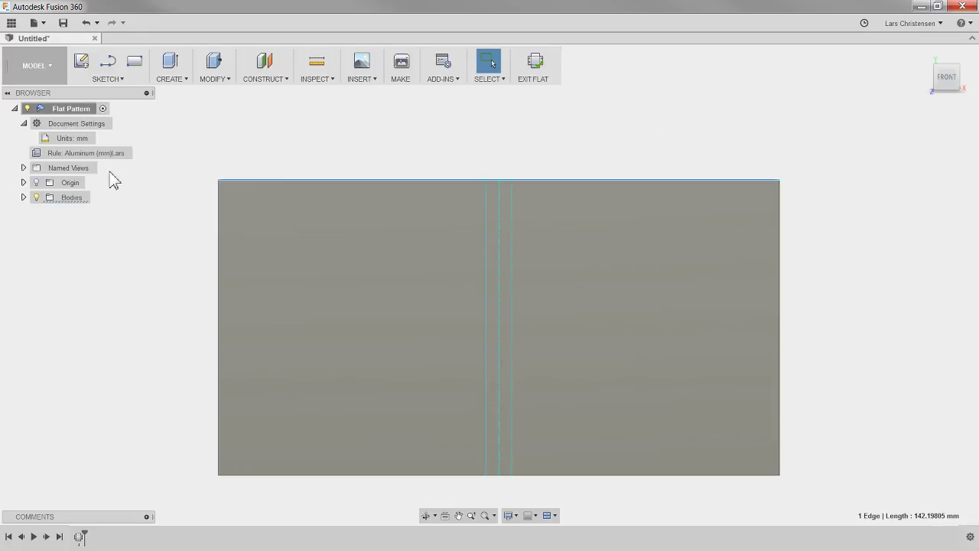
click(545, 73)
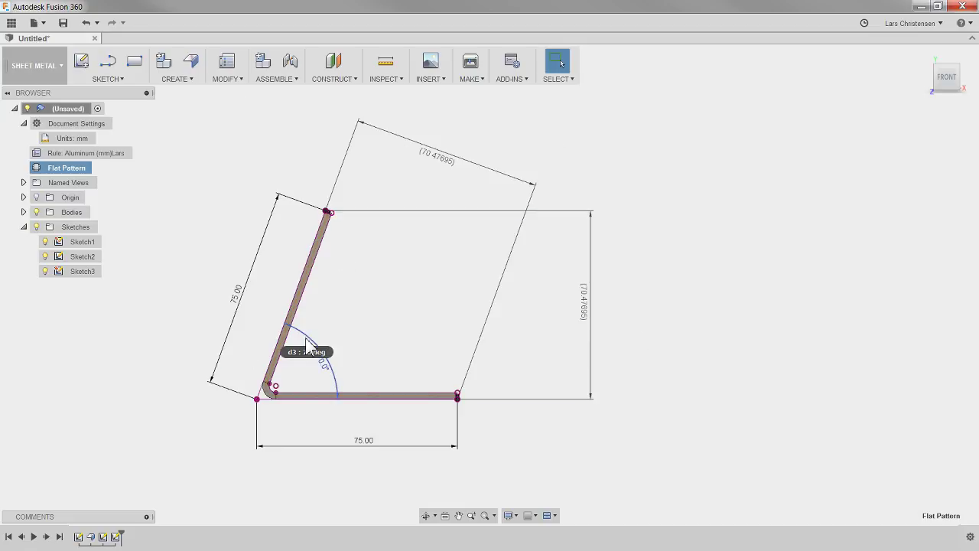
scroll(127, 396, up, 1)
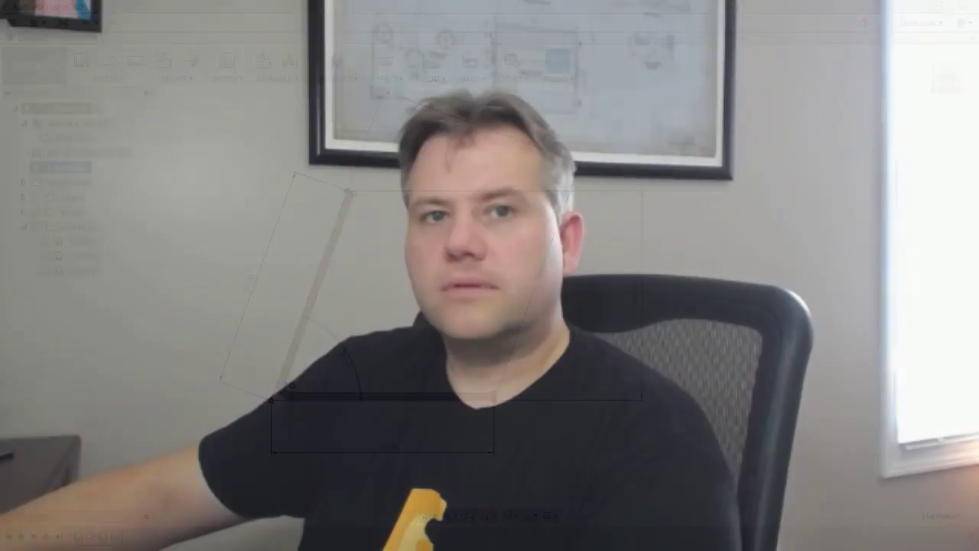